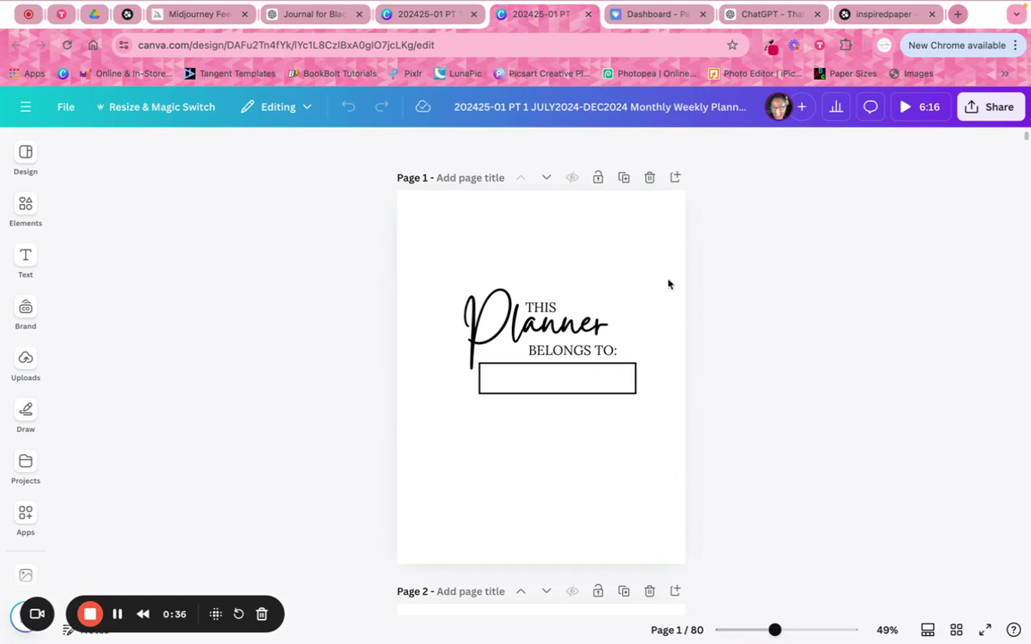
Enter a custom resize of 6 in width by 9 in height for all pages of the planner
click(63, 106)
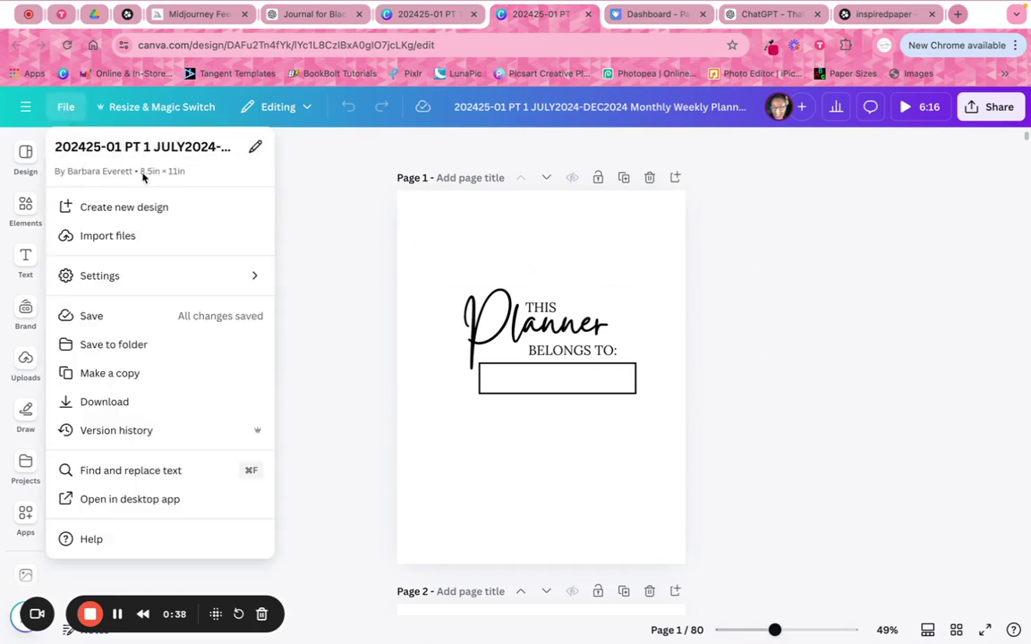
click(313, 183)
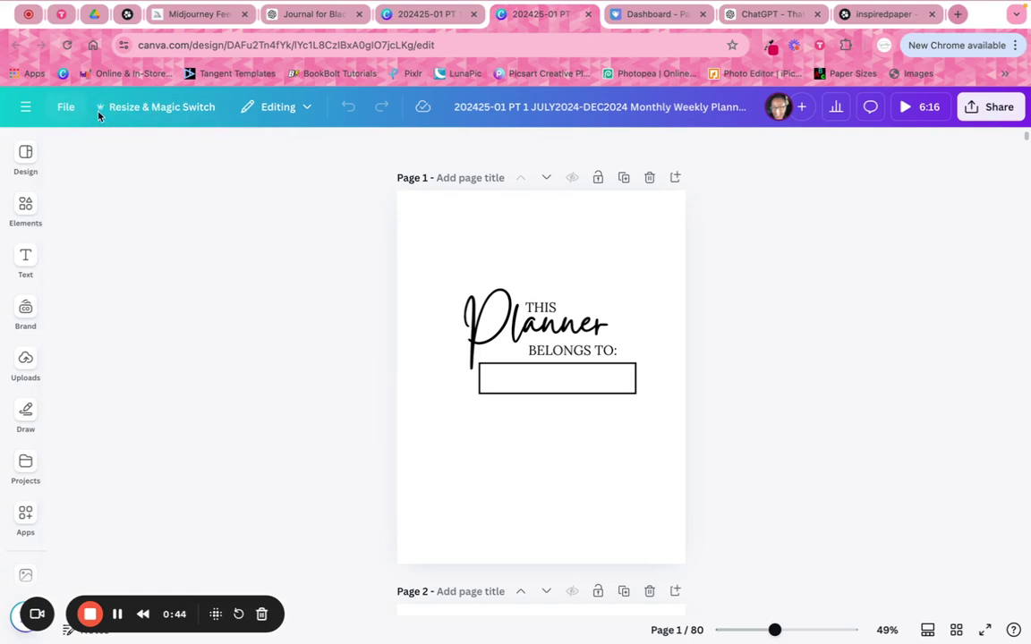
click(154, 108)
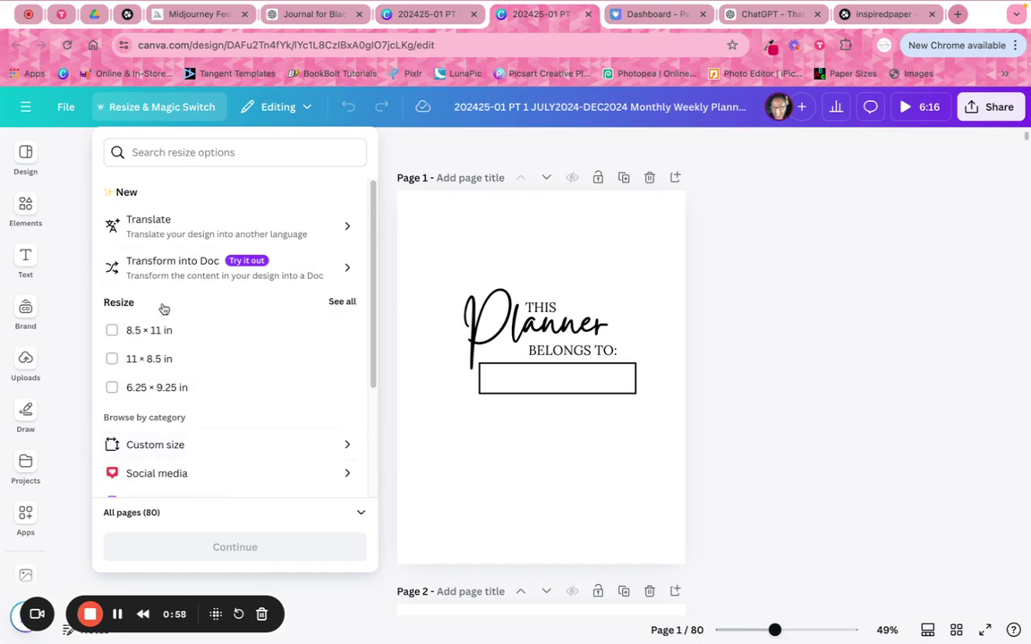
click(151, 447)
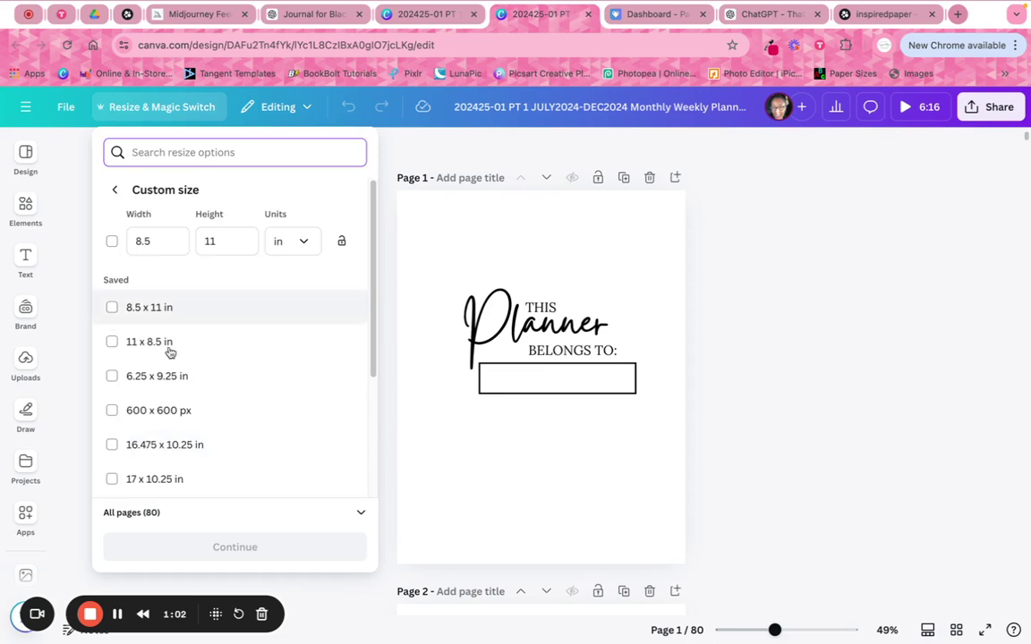
click(162, 237)
double_click(161, 237)
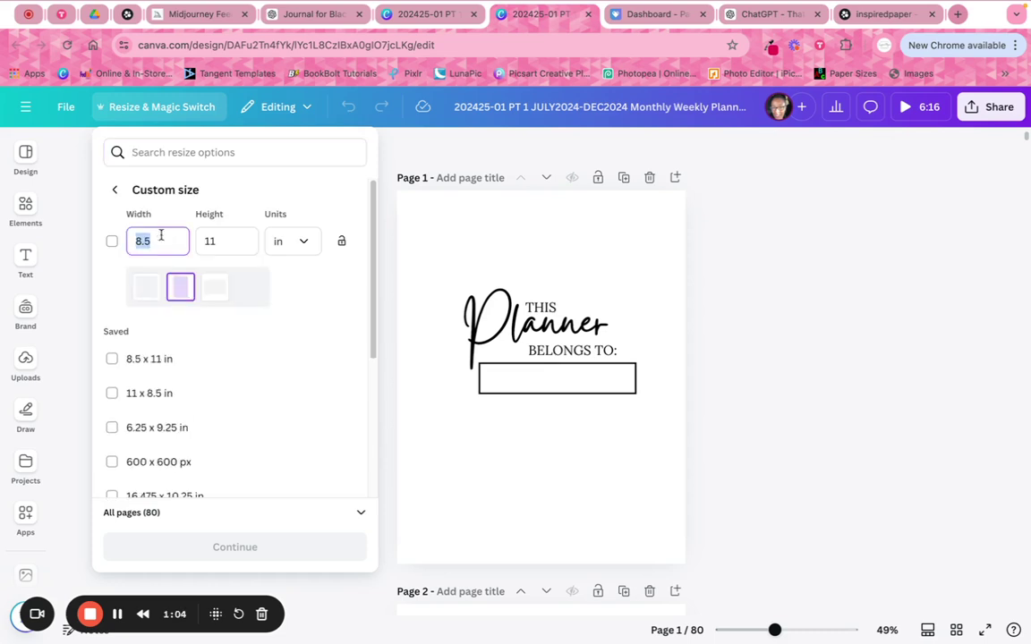
text(6)
key(Tab)
text(9)
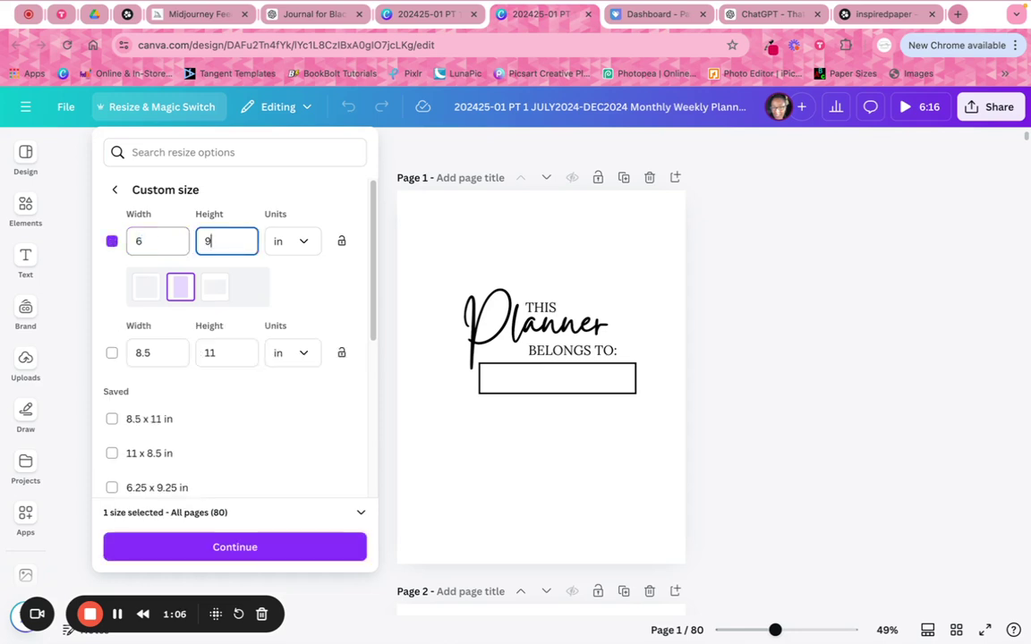
Copy and resize the planner at the chosen size, keeping the original design, and open the 6 x 9 in copy
click(237, 547)
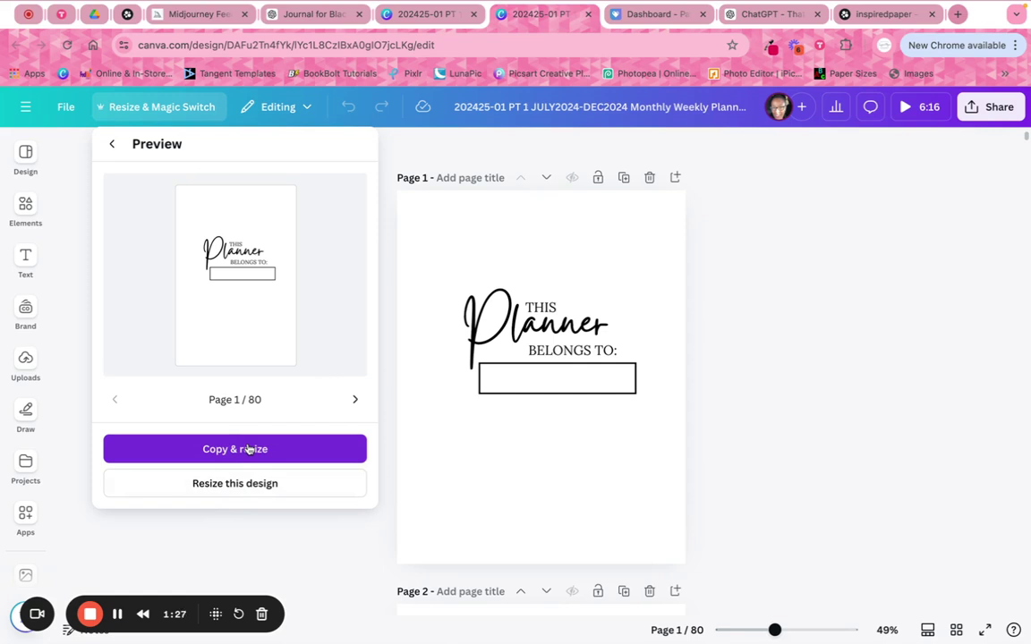
click(249, 450)
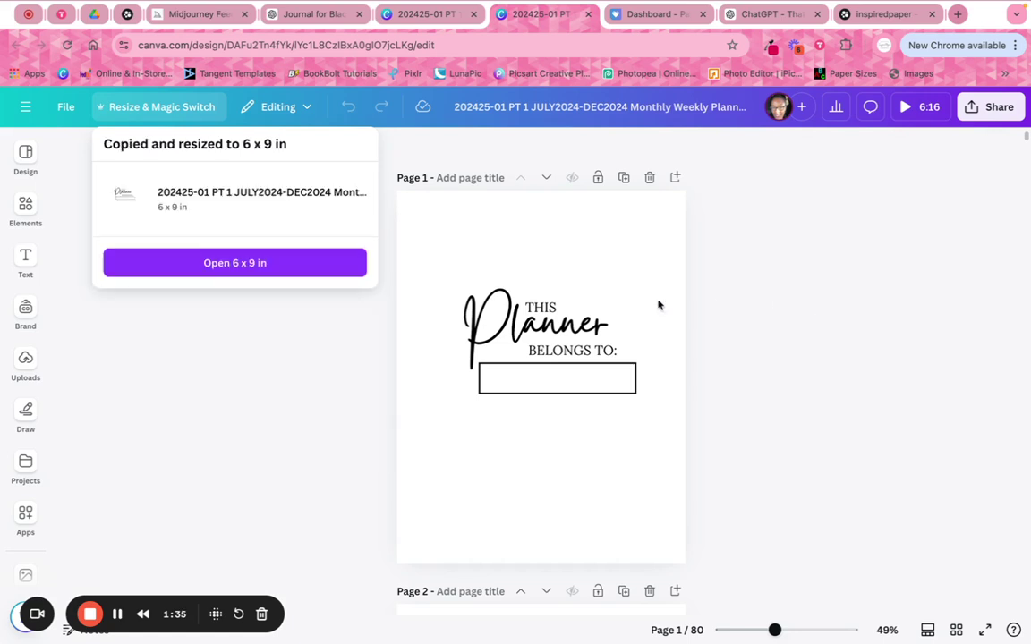
click(247, 268)
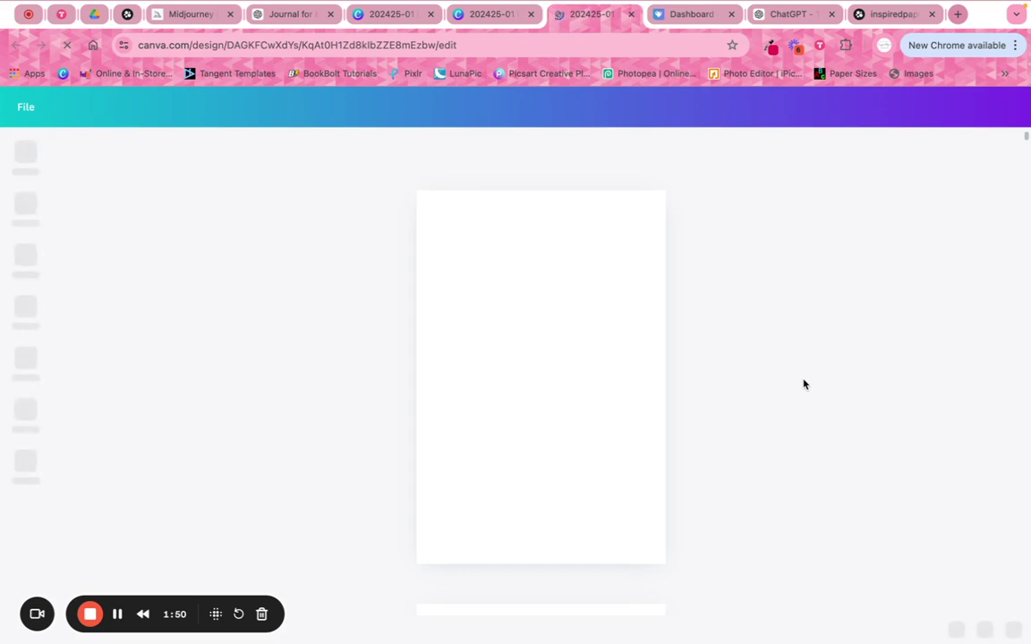
click(616, 210)
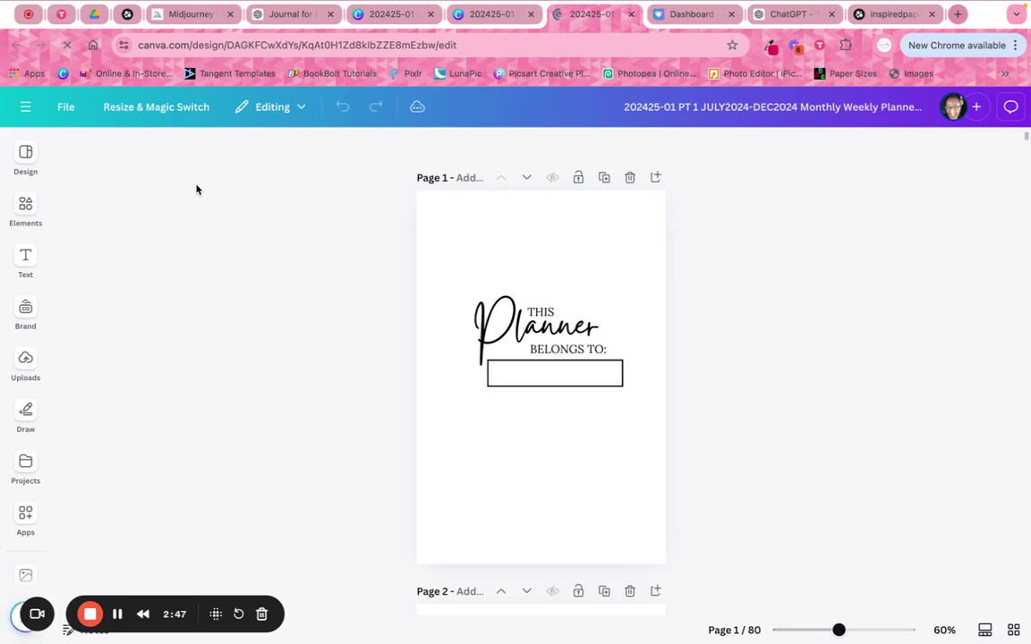
Turn on rulers and guides in the resized planner
click(68, 108)
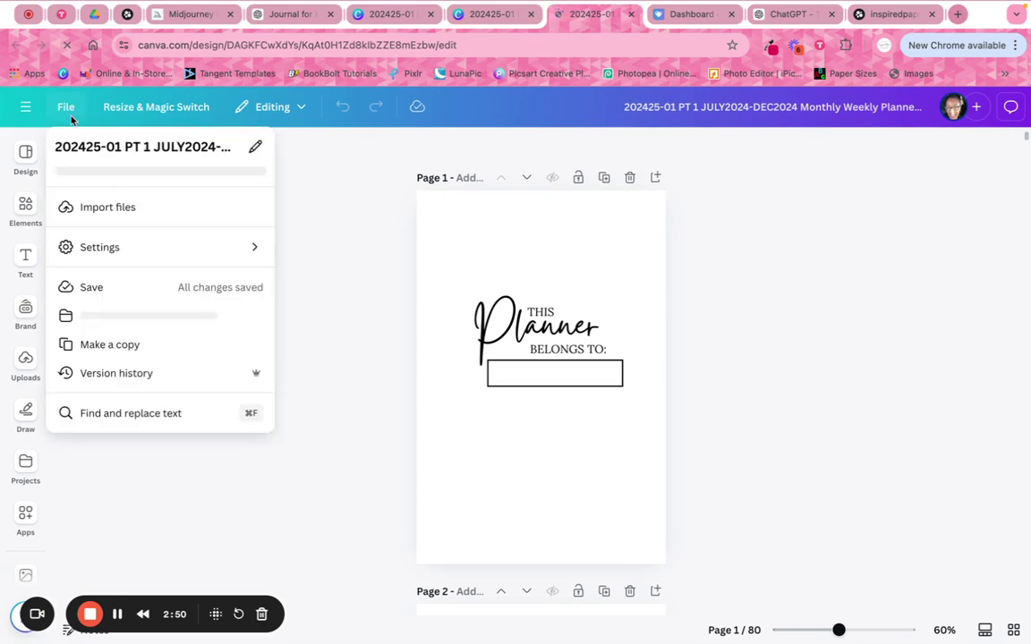
click(109, 253)
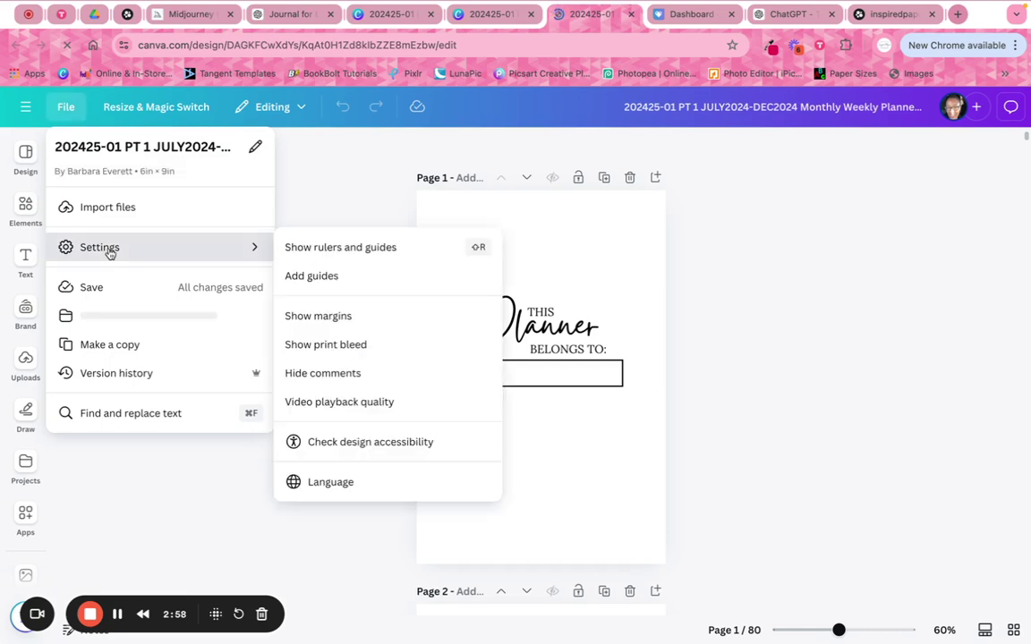
click(354, 251)
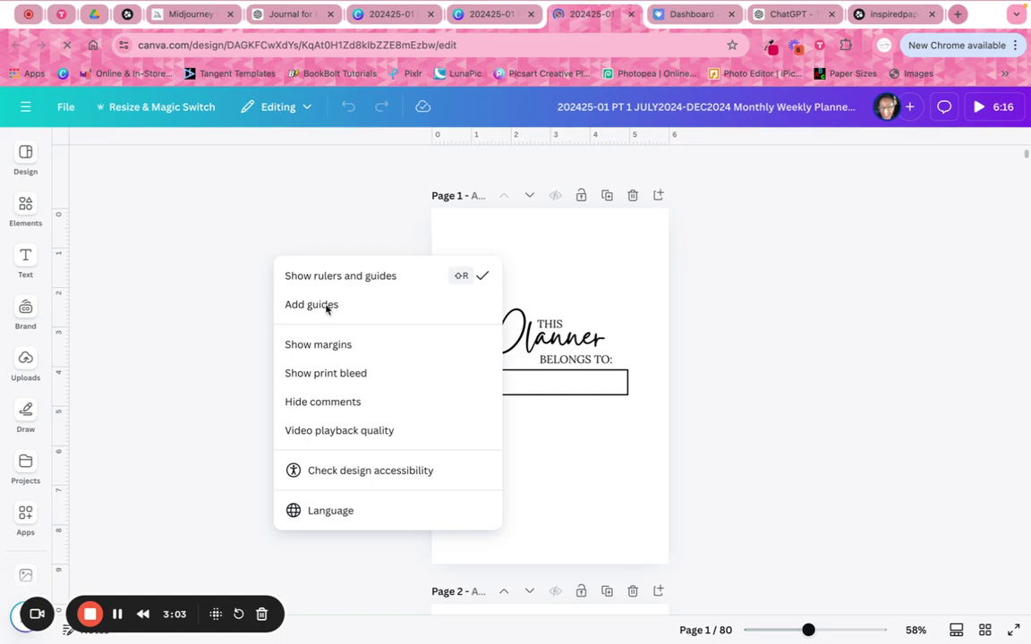
key(Escape)
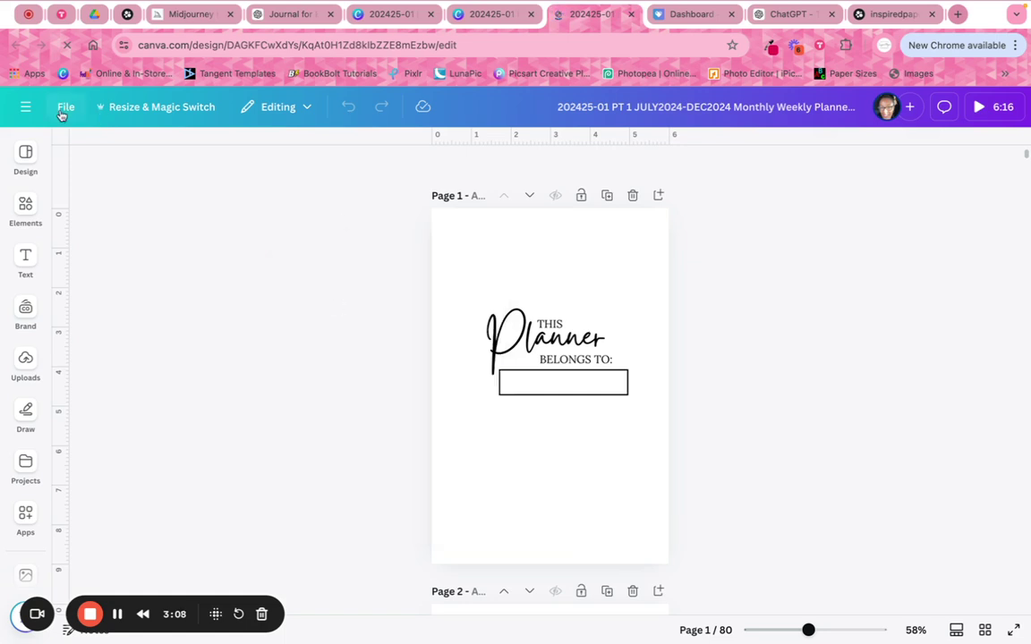
Set up a custom guide layout with 1 column and 1 row
click(65, 107)
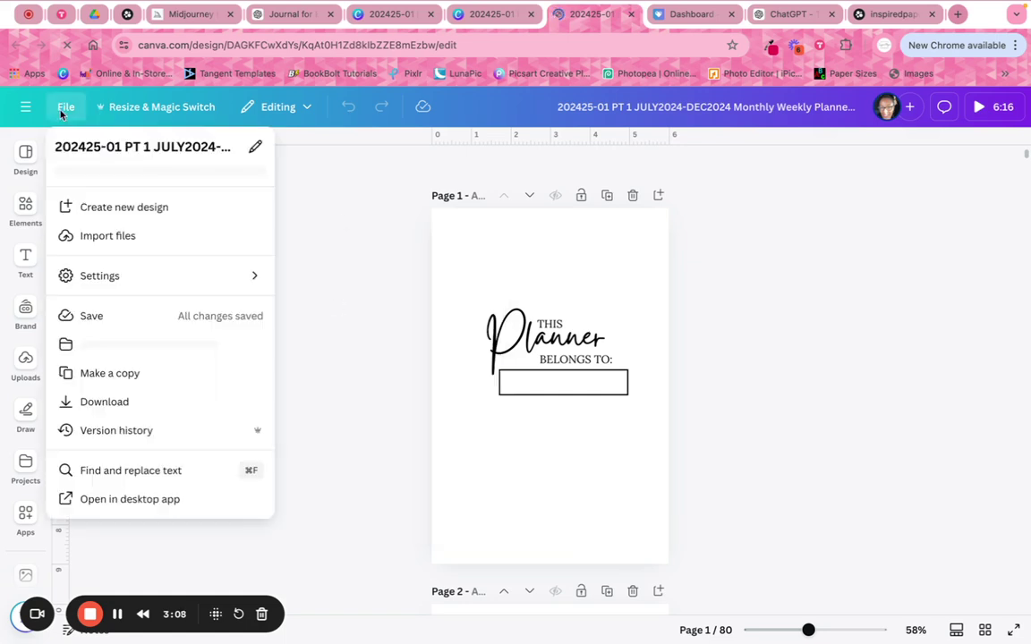
click(101, 277)
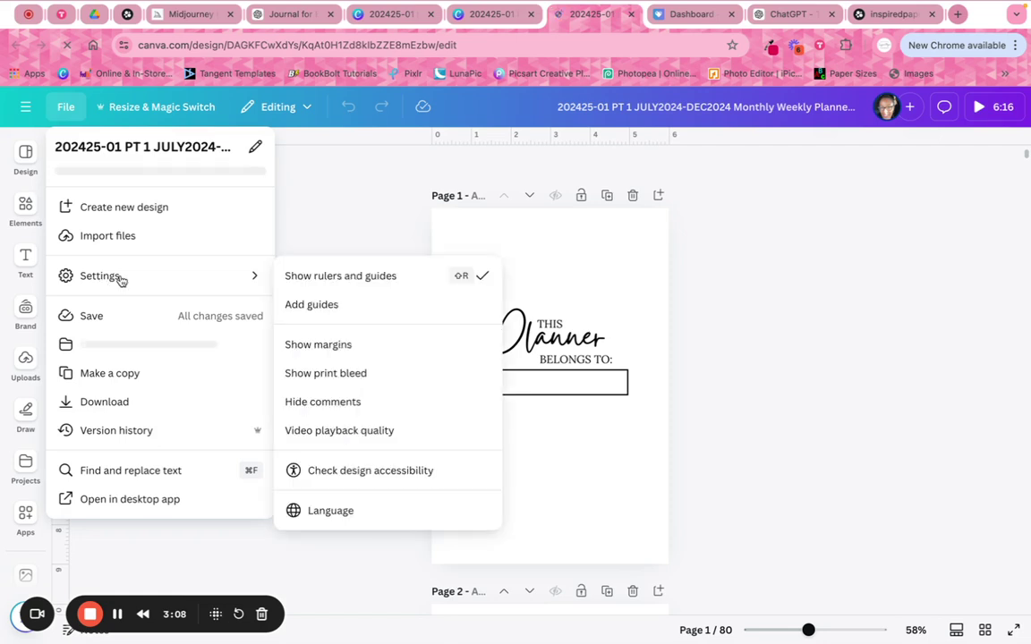
click(313, 309)
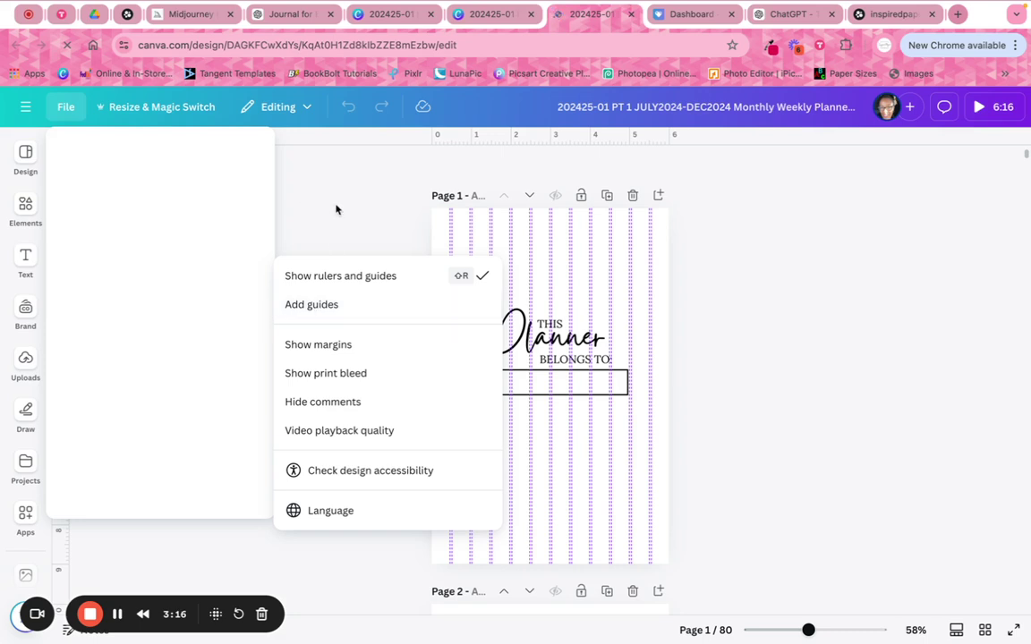
click(314, 306)
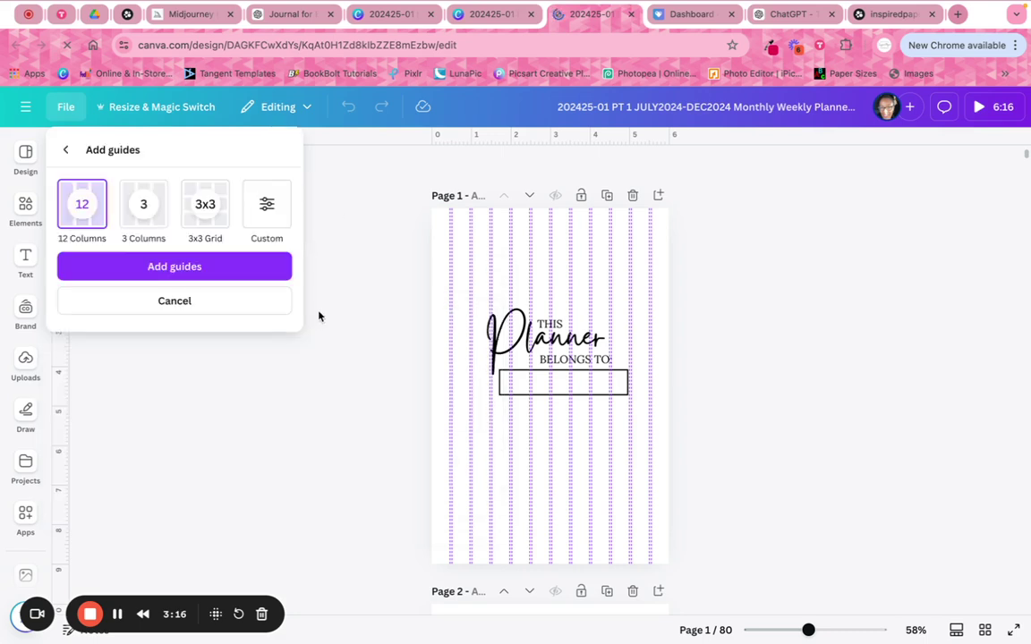
click(268, 210)
drag(94, 287, 48, 286)
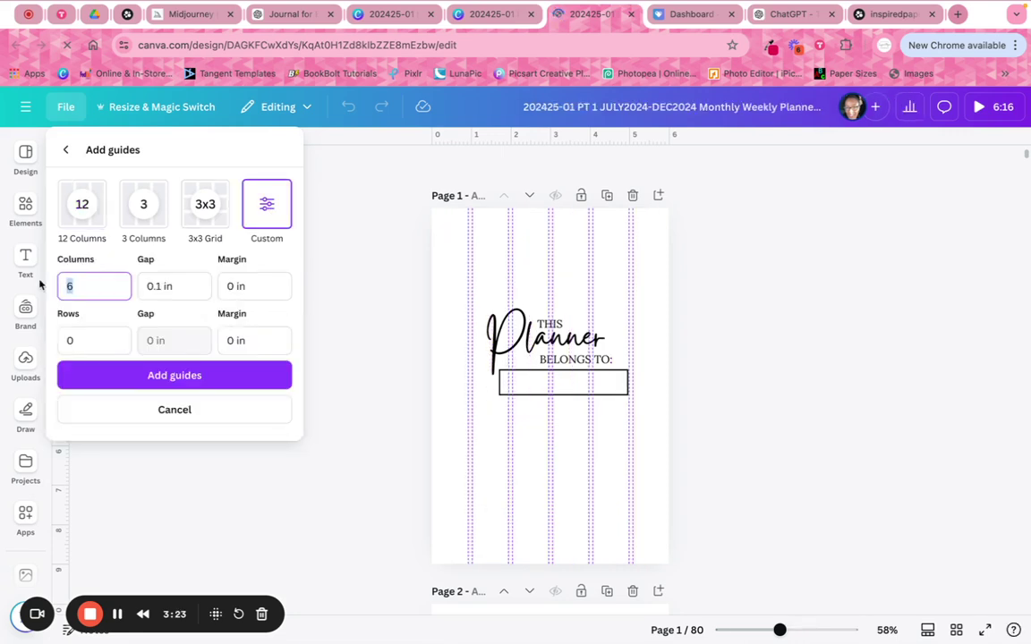
text(1)
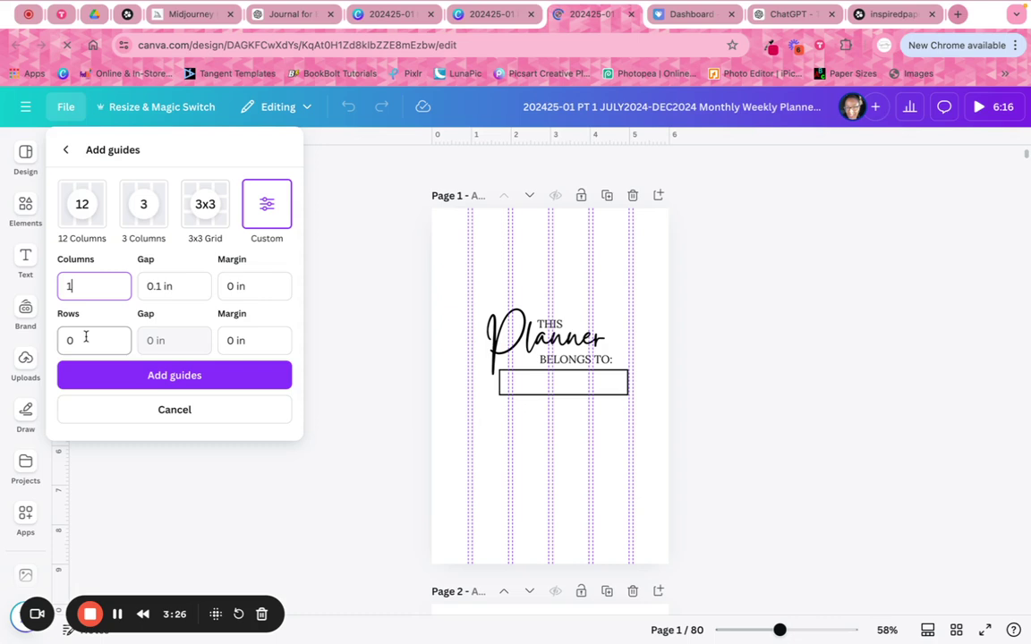
click(86, 336)
text(1)
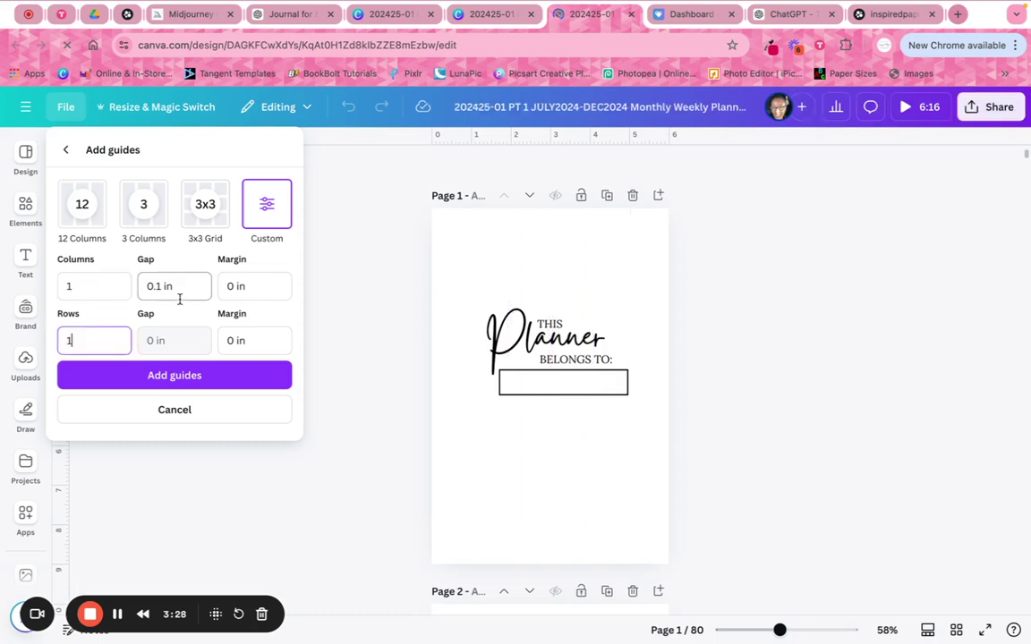
Set both the column and row margins to 0.5 in and add the guides to the planner
click(238, 286)
text(0.5)
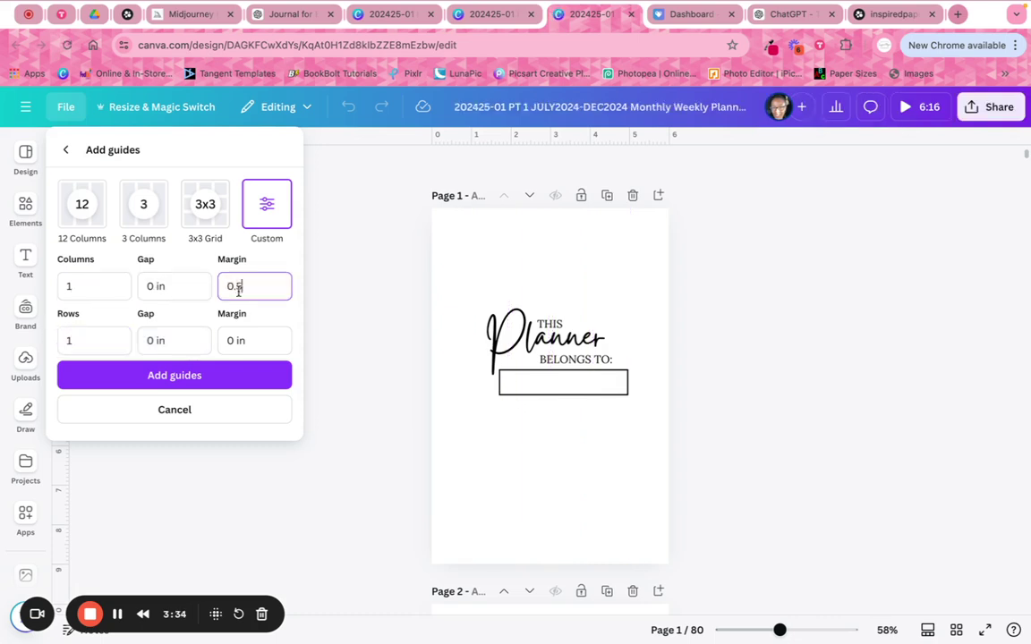
click(234, 341)
text(0)
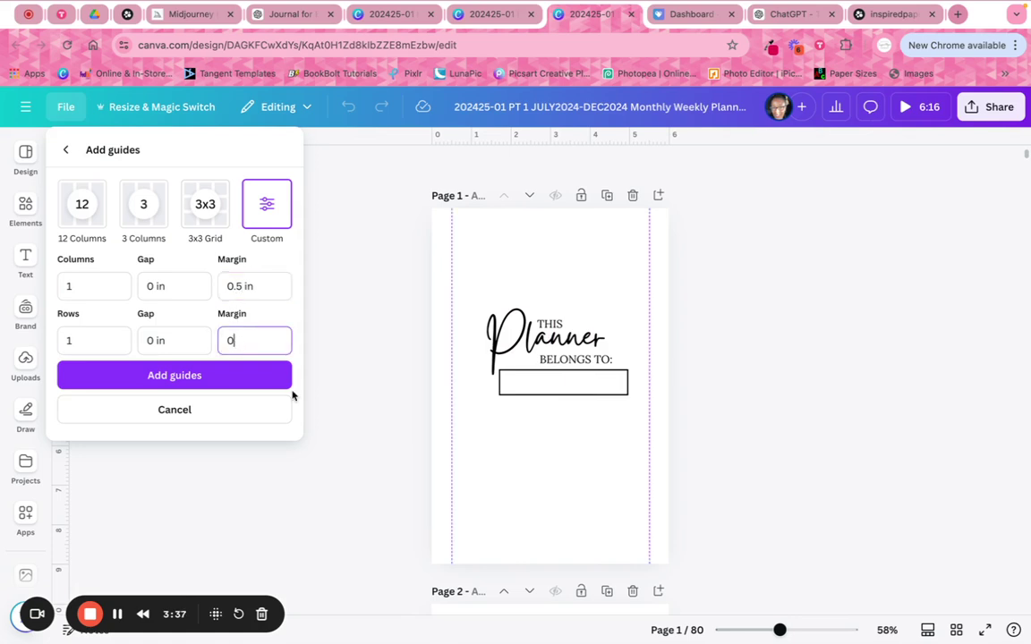
text(.5)
click(202, 376)
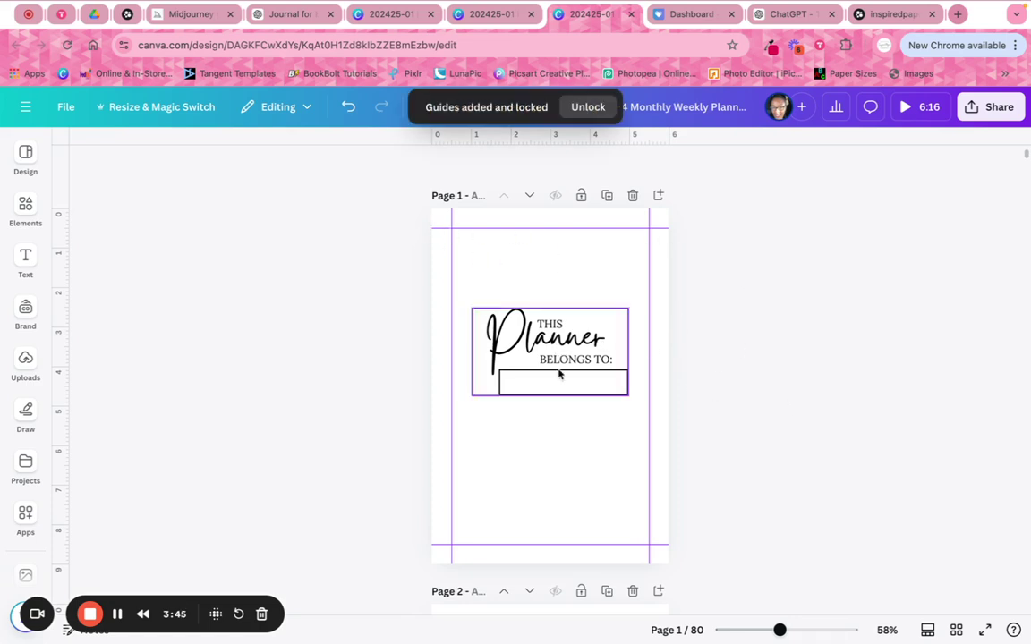
Shrink the 2024 title and all calendar rows on page 2 together, then centre them beneath the upper margin guide
scroll(772, 370, down, 5)
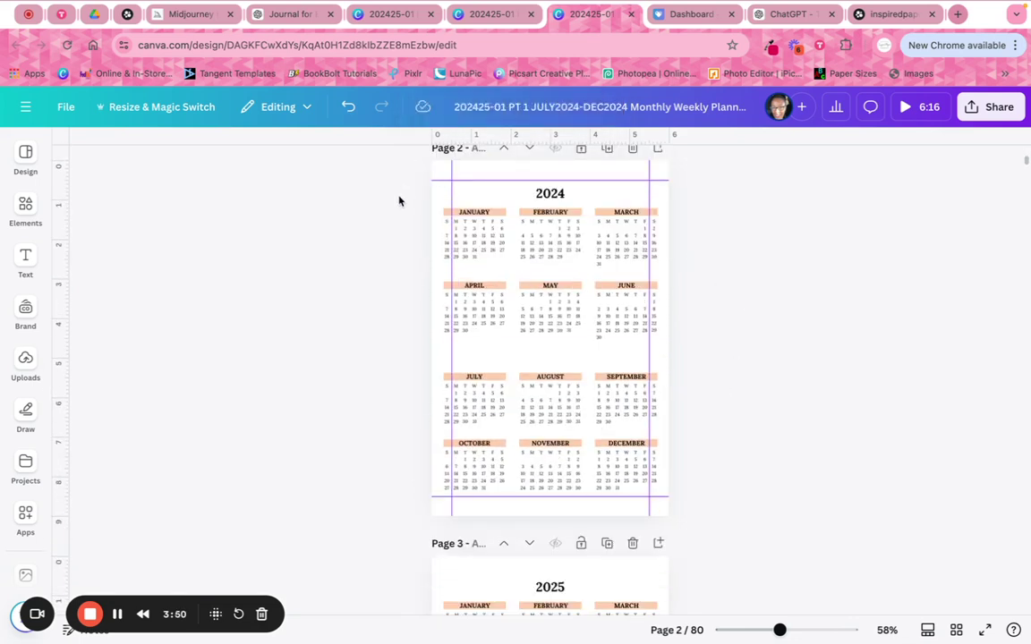
drag(423, 190, 689, 490)
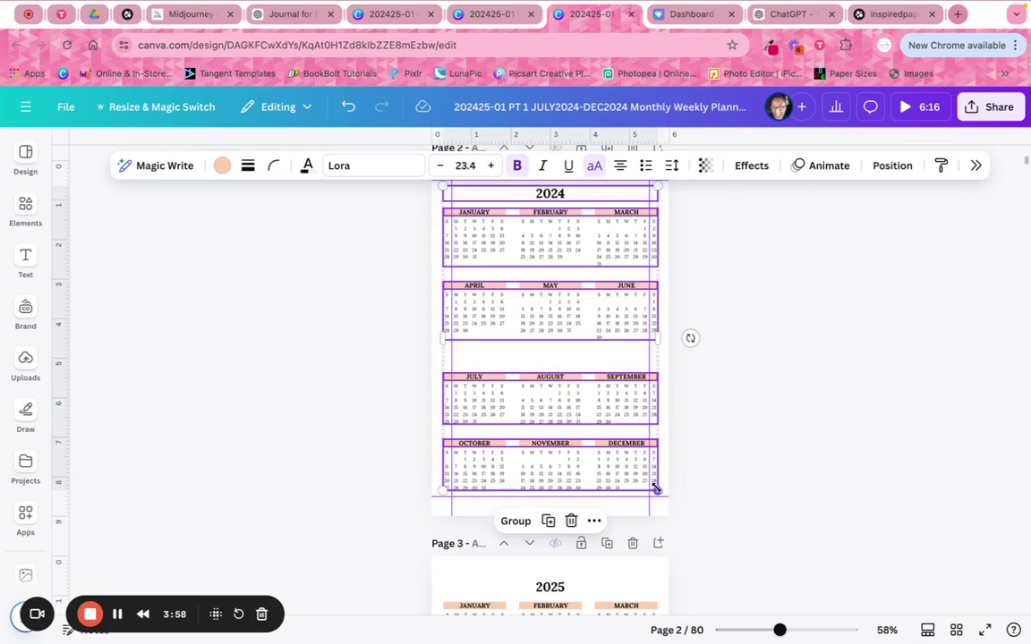
drag(642, 471, 644, 472)
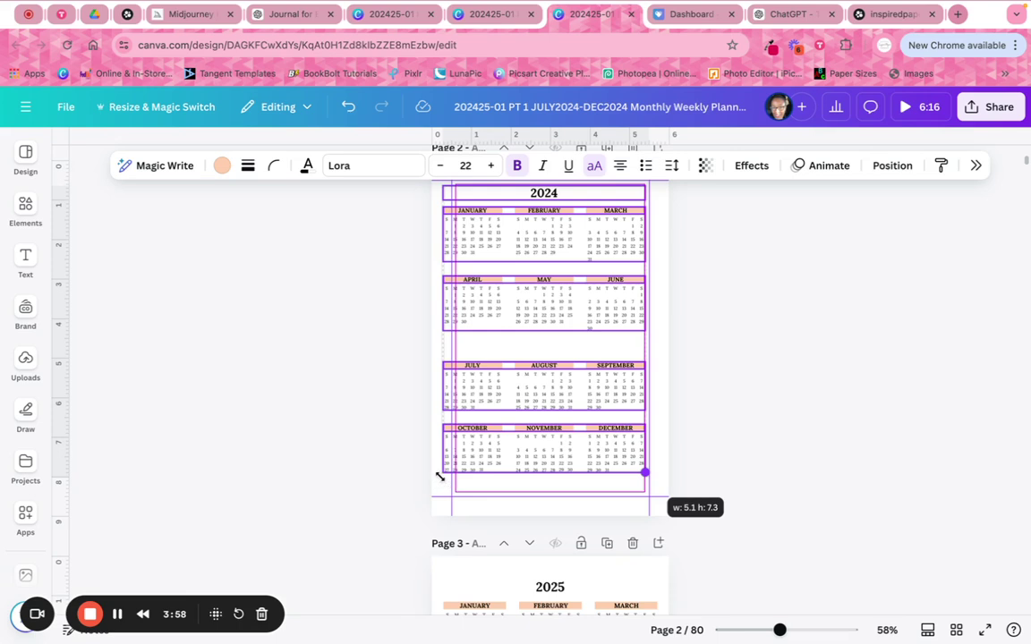
drag(451, 474, 460, 463)
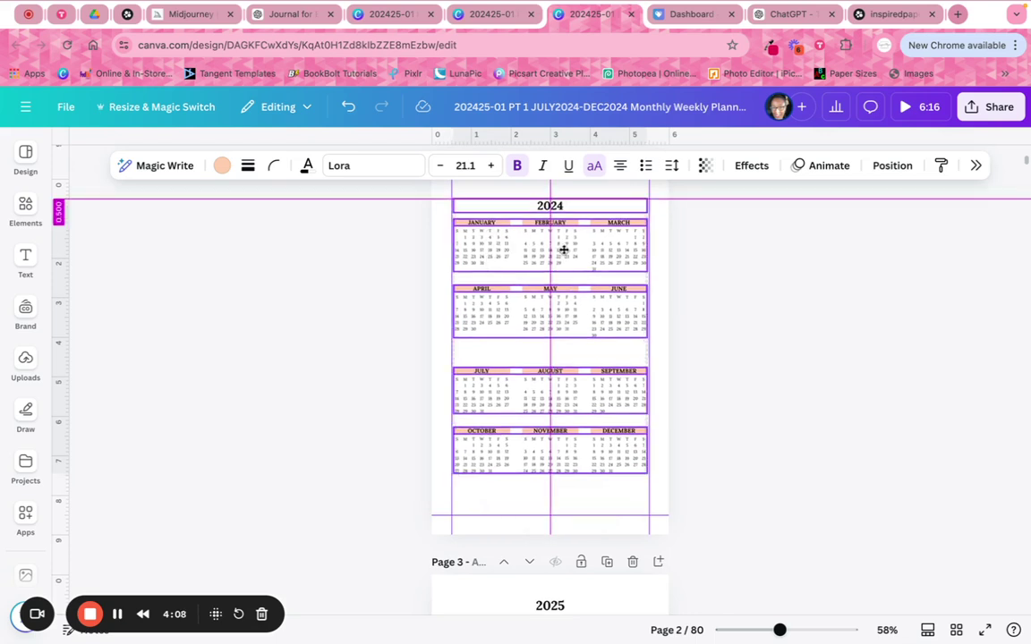
click(775, 387)
drag(427, 368, 706, 459)
click(768, 339)
drag(397, 244, 626, 419)
click(745, 324)
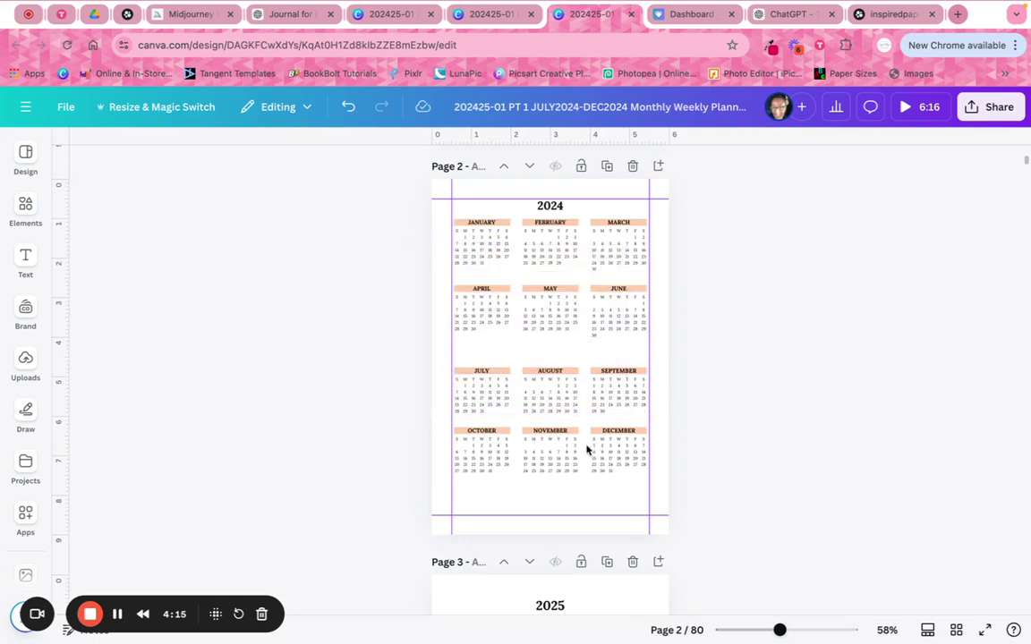
drag(584, 461, 585, 468)
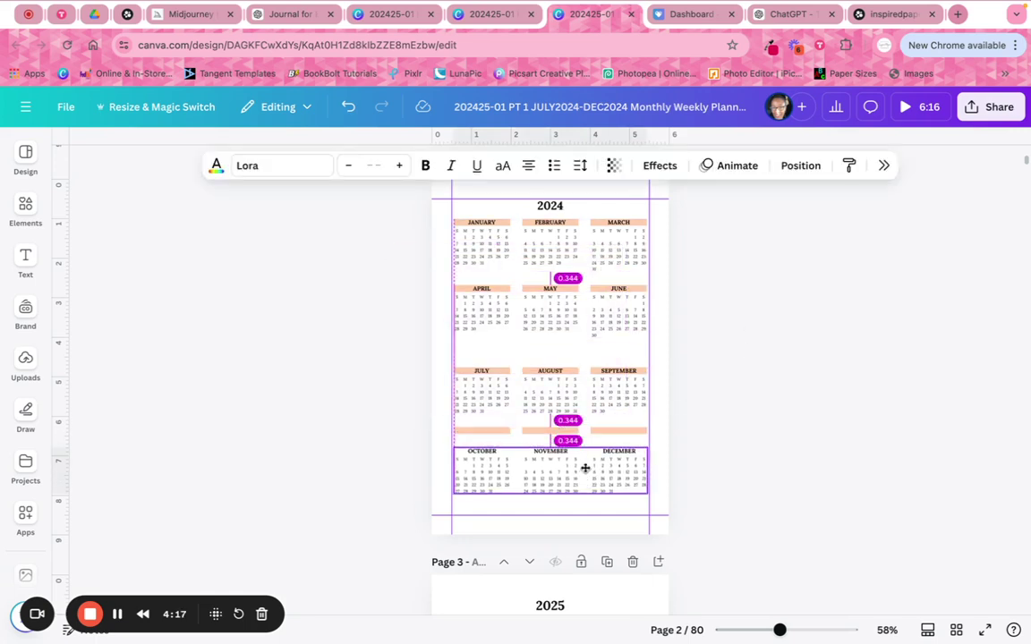
click(348, 106)
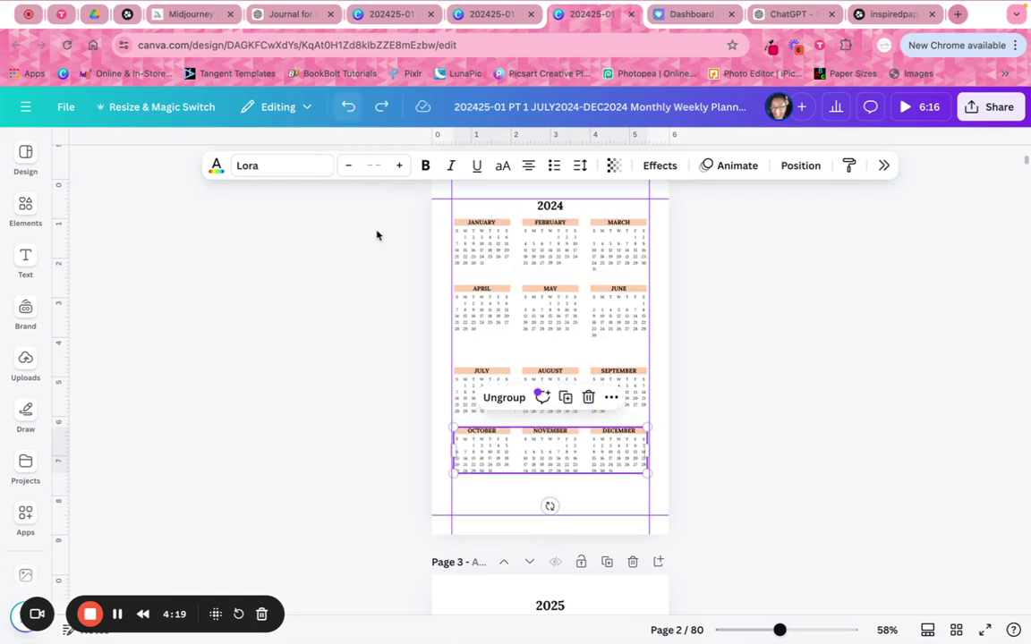
Enlarge the 2024 title and all calendar rows together to span the full width between the side margin guides
drag(428, 196, 649, 477)
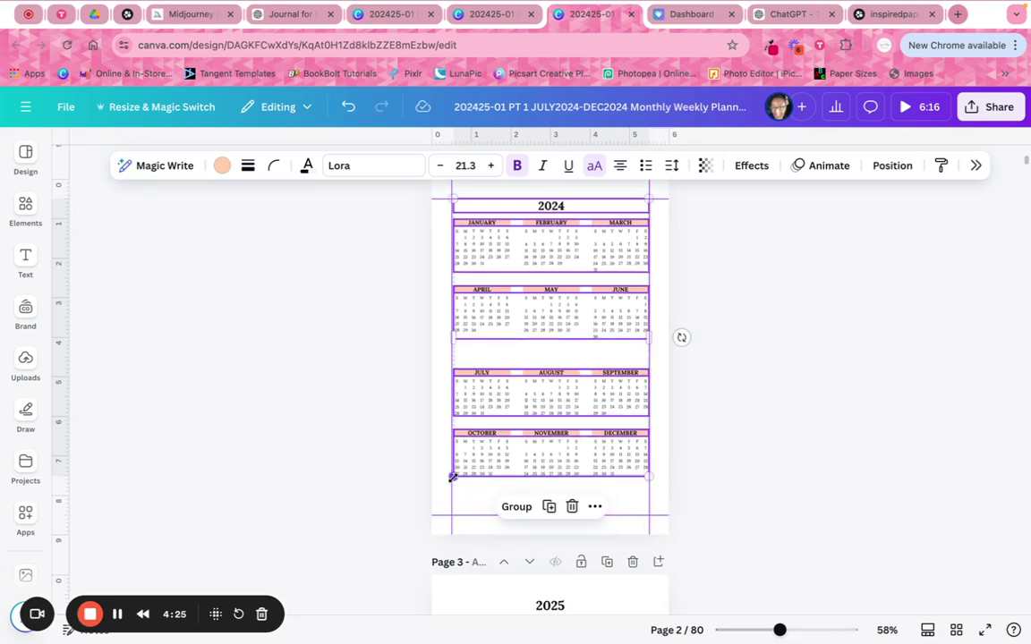
drag(452, 477, 451, 481)
click(400, 244)
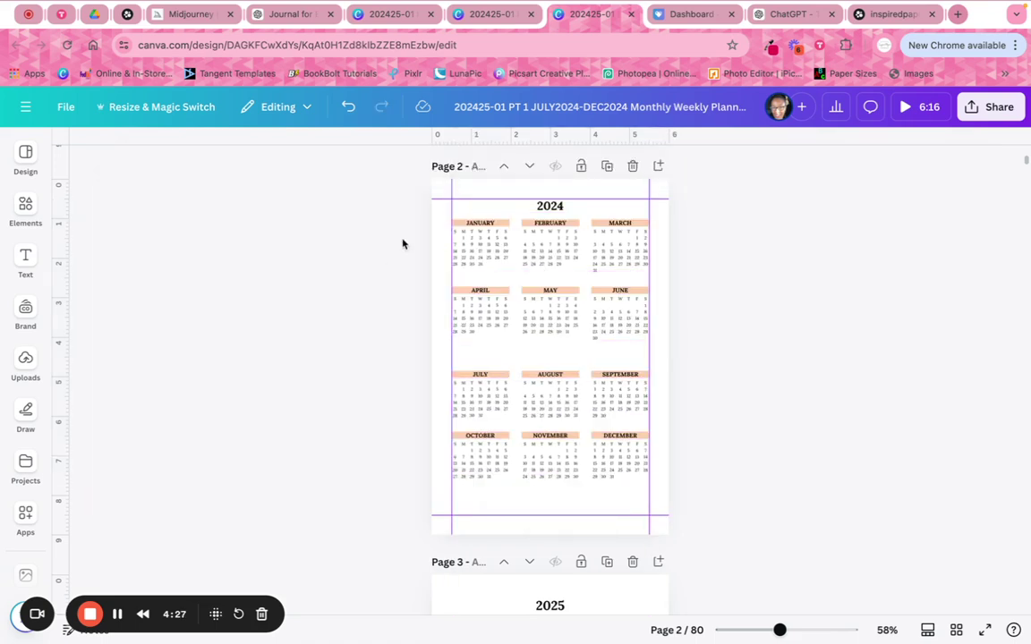
drag(425, 230, 707, 394)
click(606, 468)
drag(604, 467, 603, 492)
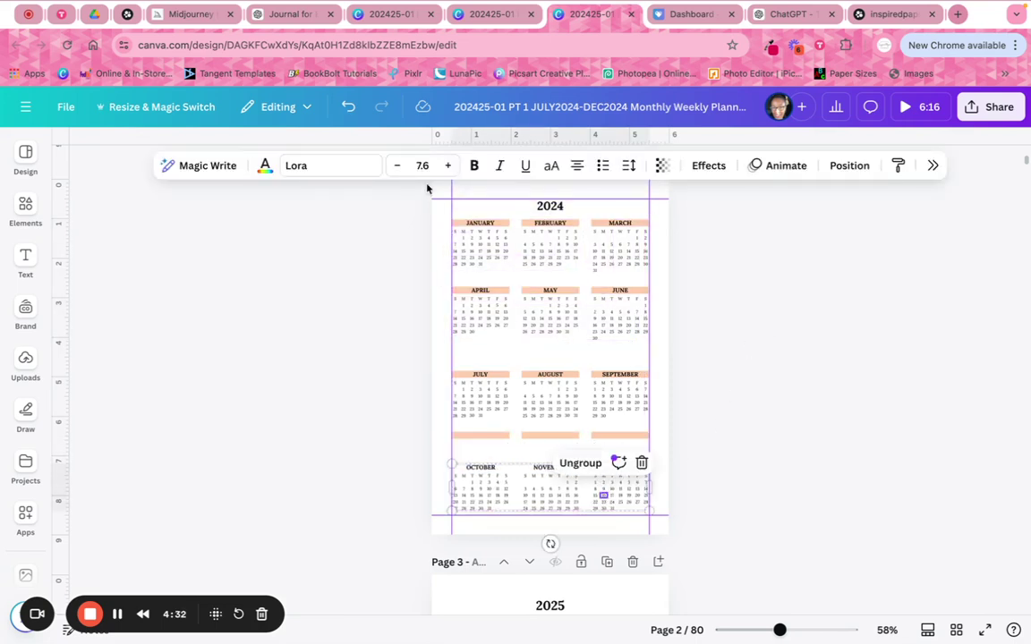
click(348, 106)
Move the October–December calendar row together with its header bars down to the lower margin guide
drag(431, 432, 674, 467)
drag(580, 464, 579, 497)
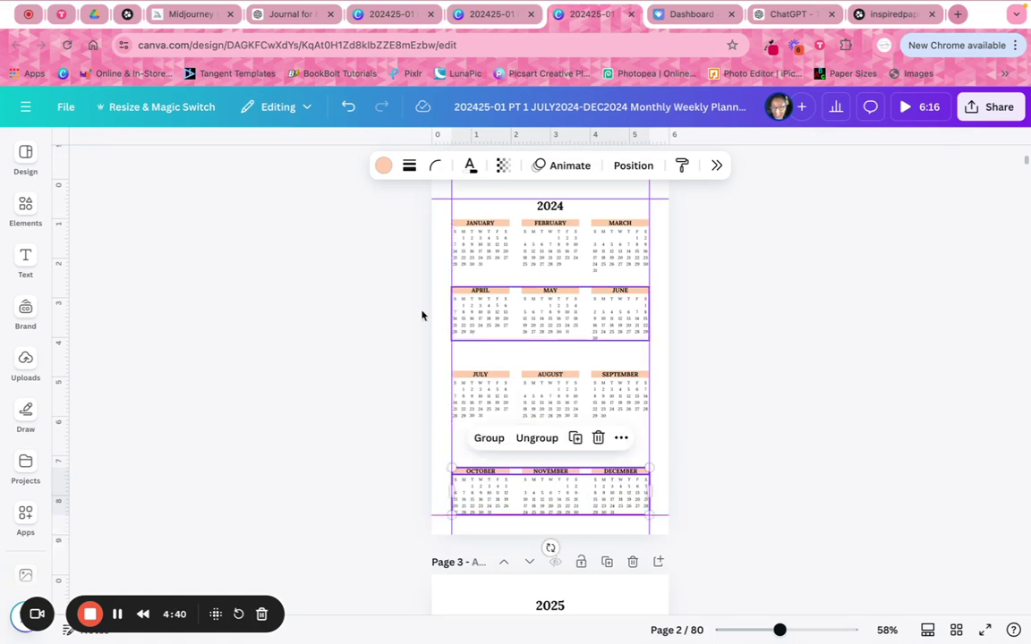
Try to space all calendar rows on page 2 evenly with Tidy up while their header bars are still ungrouped
click(393, 262)
drag(387, 235, 659, 498)
click(639, 170)
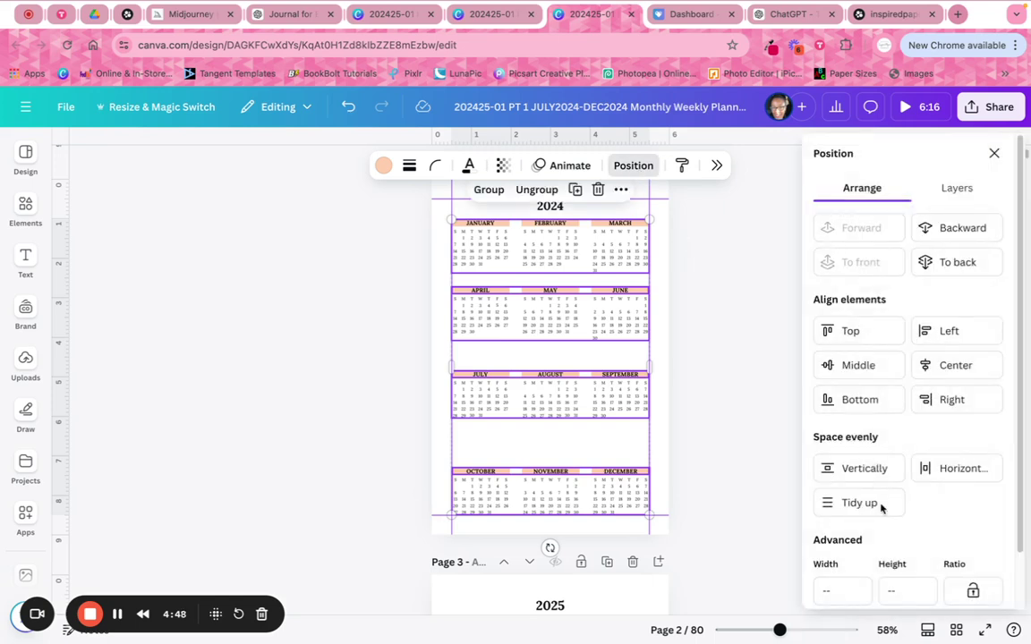
click(862, 504)
click(822, 299)
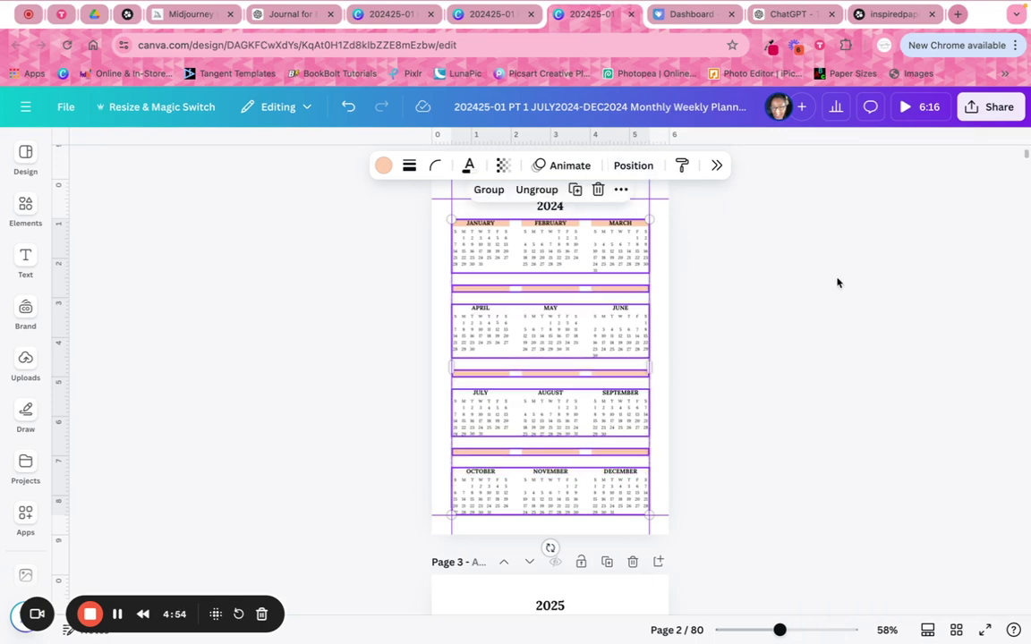
click(744, 268)
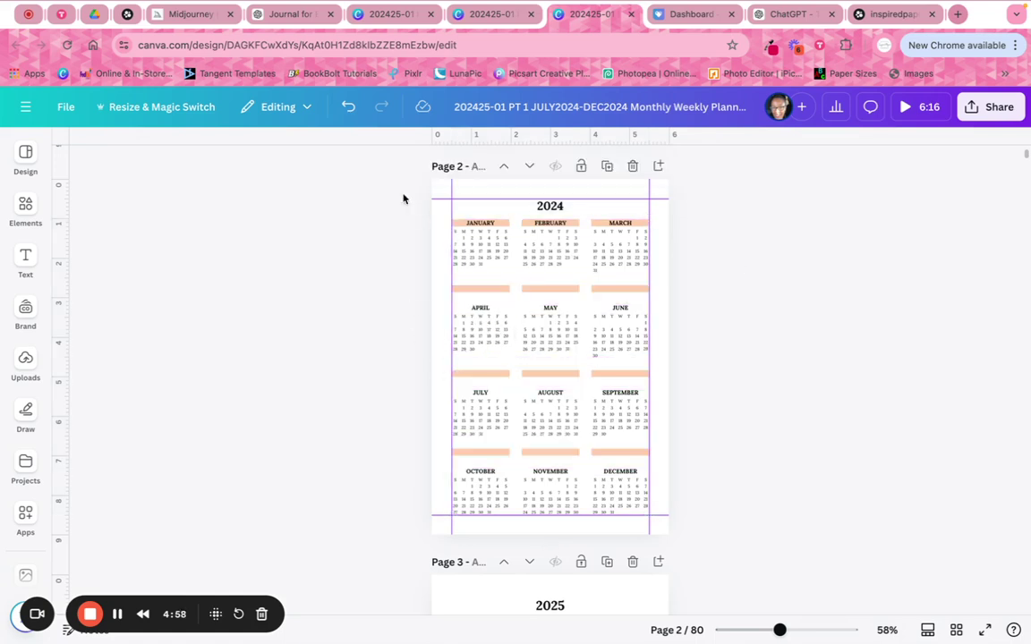
click(348, 107)
Group each of the April–June, July–September and October–December calendar rows on page 2 with its own header bars
drag(431, 289, 691, 337)
click(475, 266)
click(435, 369)
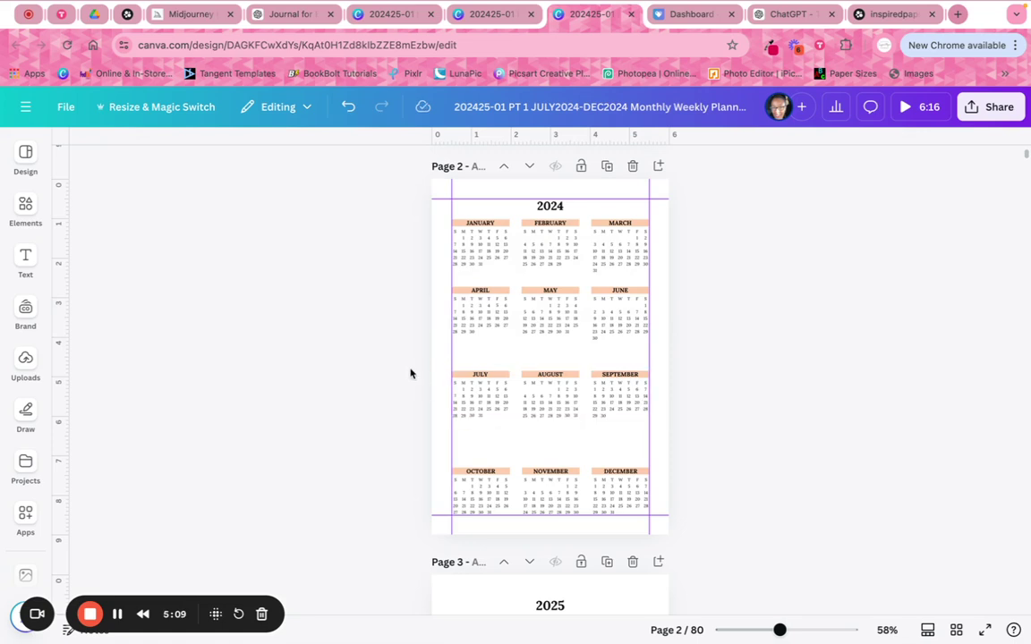
drag(436, 367, 715, 430)
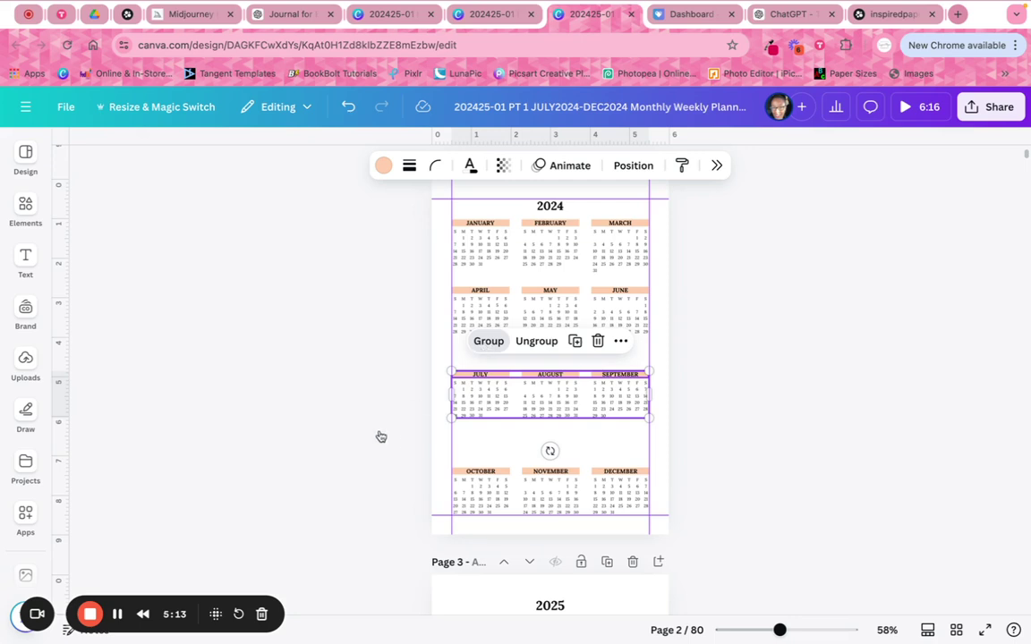
key(ctrl+g)
click(411, 461)
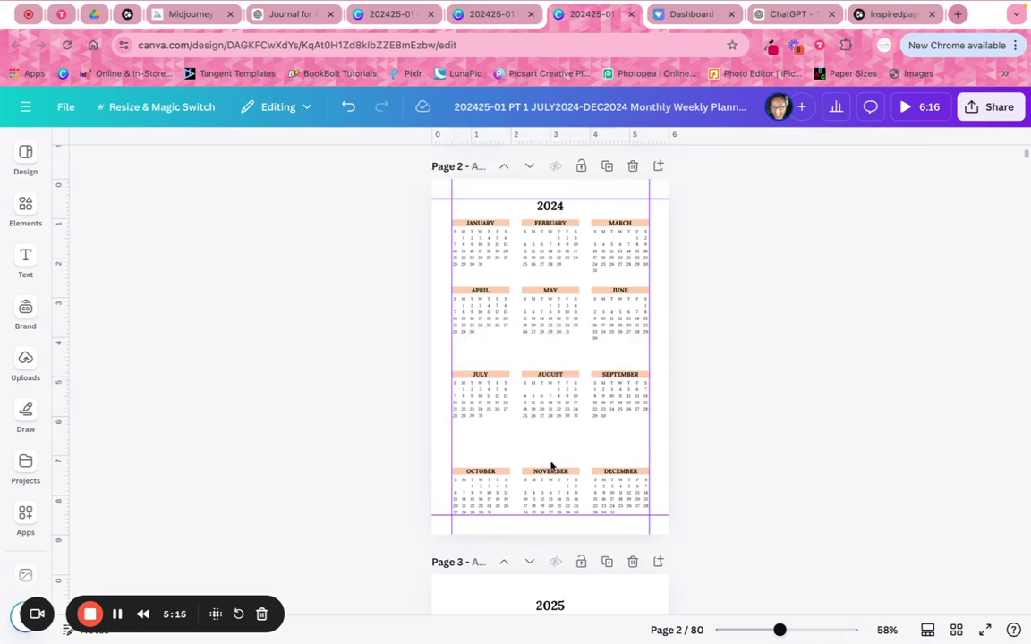
drag(422, 462, 656, 502)
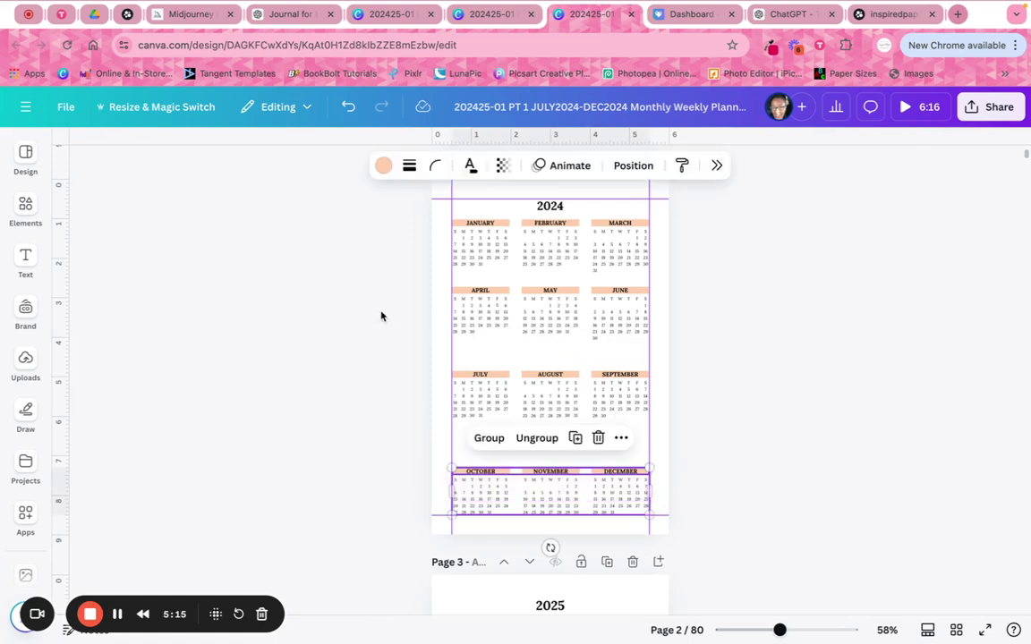
click(490, 438)
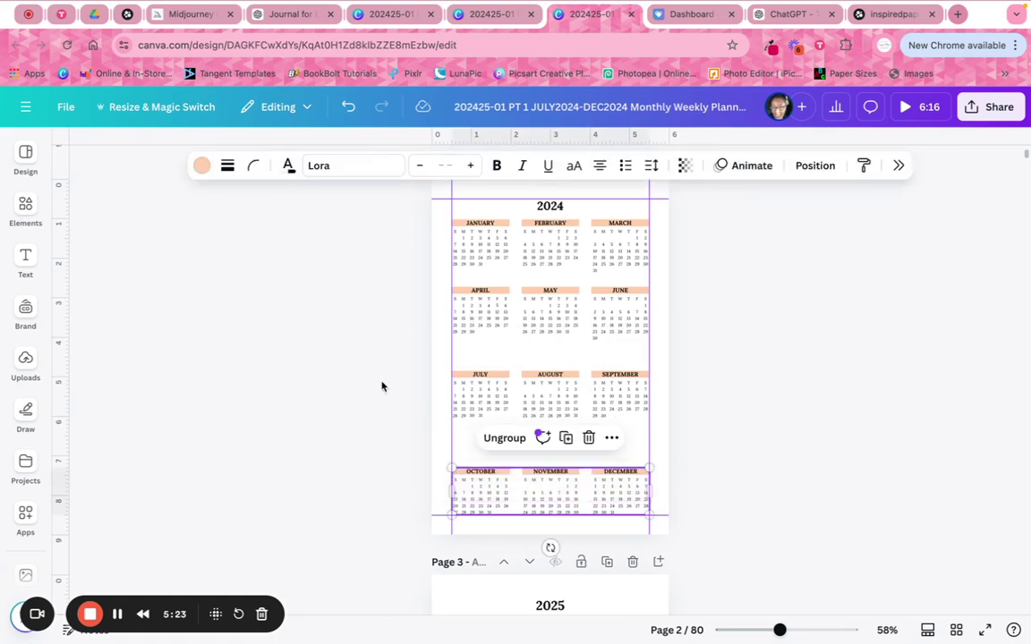
click(400, 347)
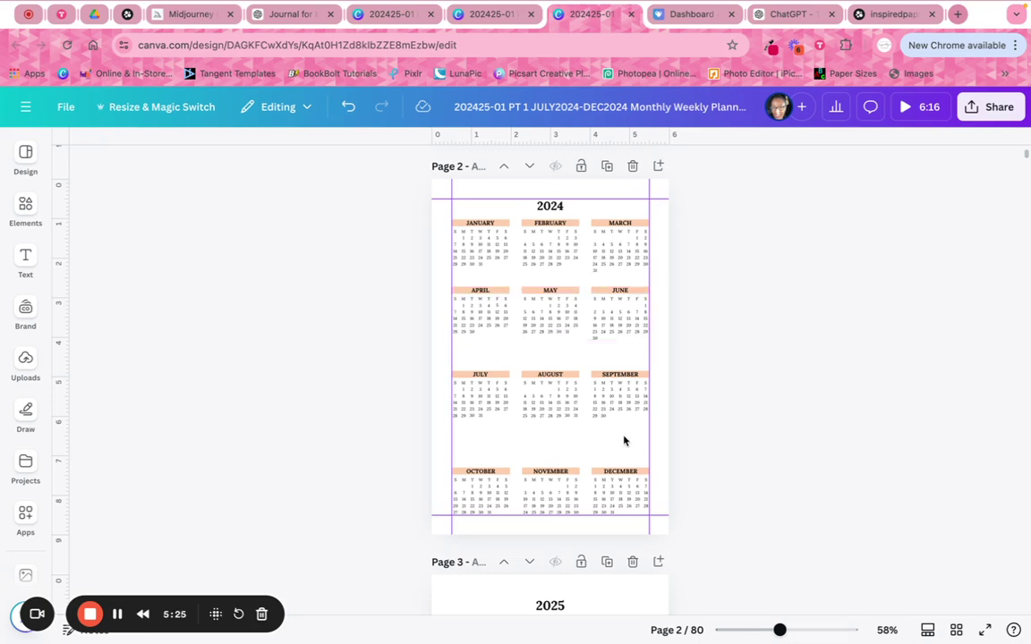
Tidy up the four calendar rows on page 2 so they are spaced evenly down the page
drag(405, 235, 665, 506)
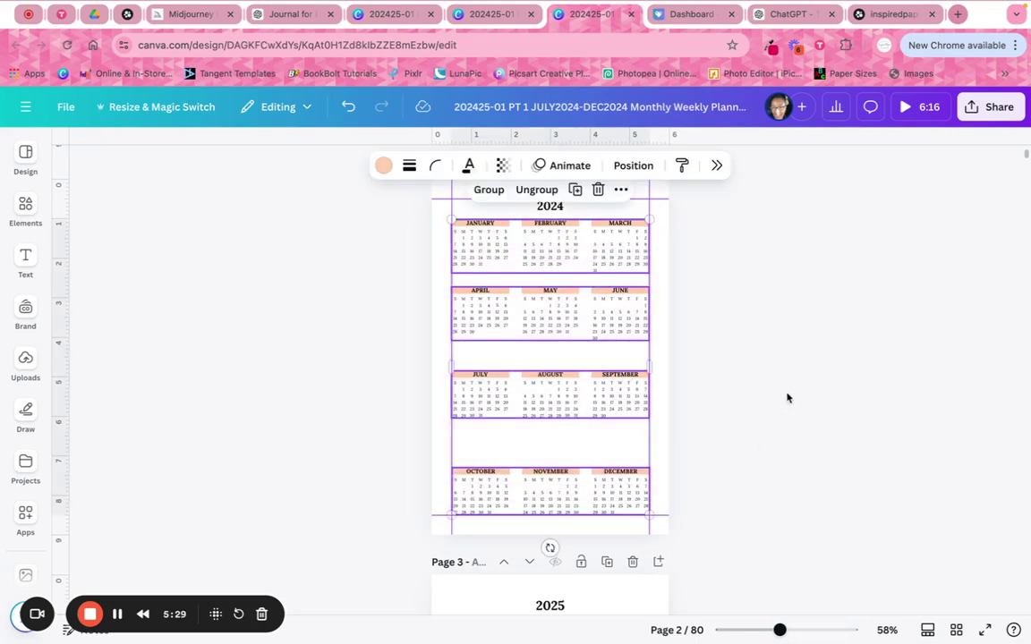
click(632, 166)
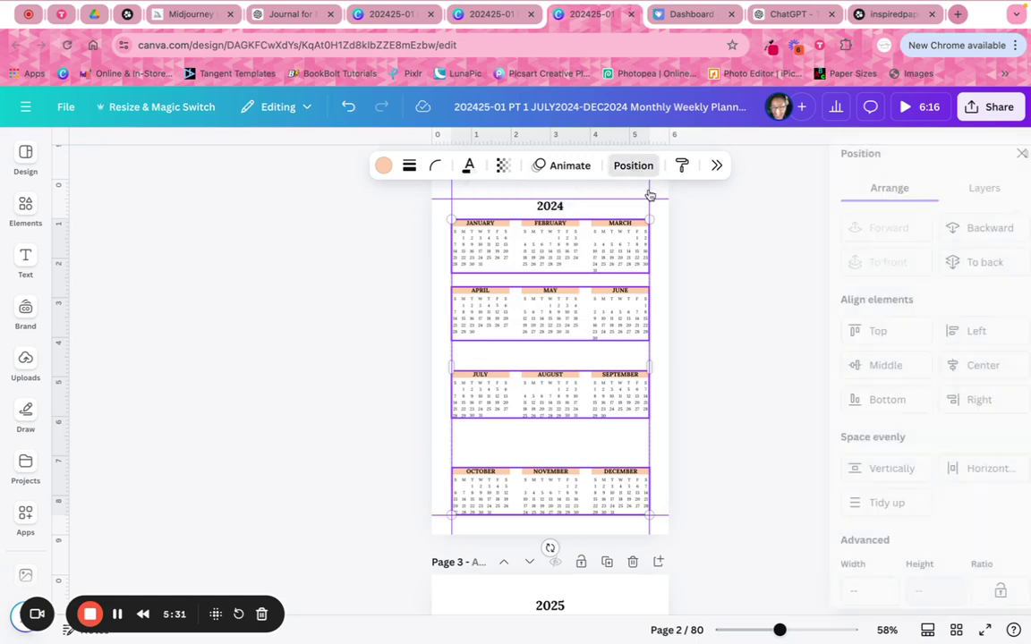
click(856, 502)
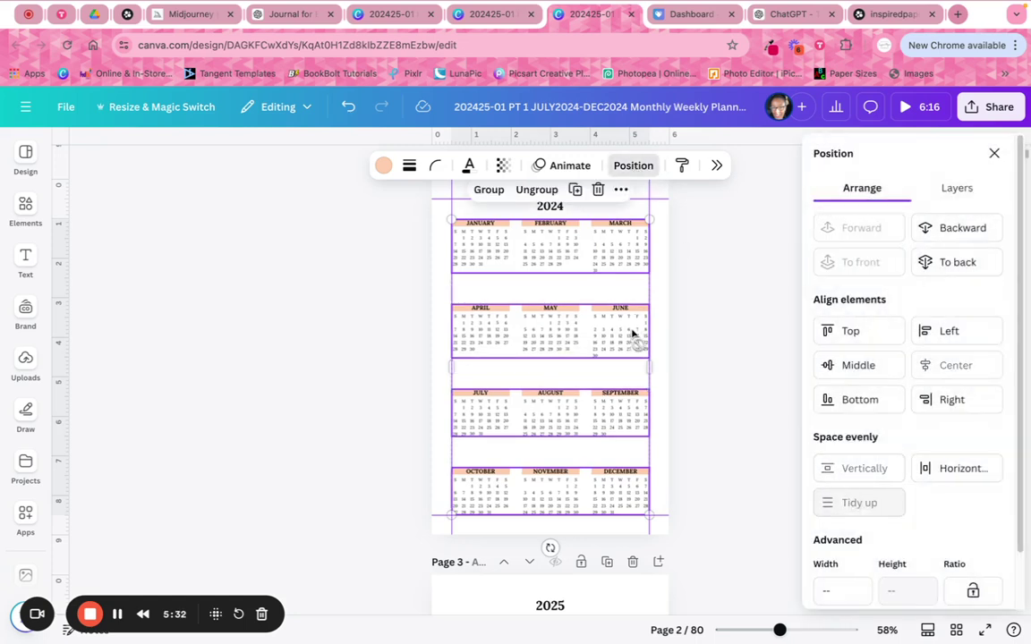
click(705, 321)
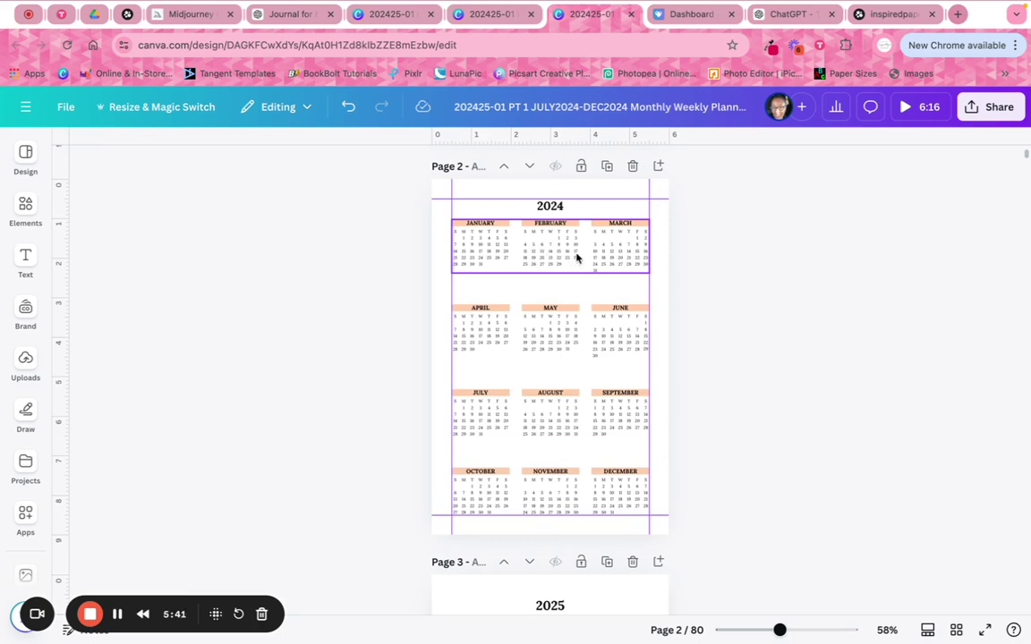
Undo moving the January–March calendars without their header bars, and group that row with its bars
drag(554, 257, 555, 276)
click(349, 107)
click(404, 232)
drag(409, 227, 704, 221)
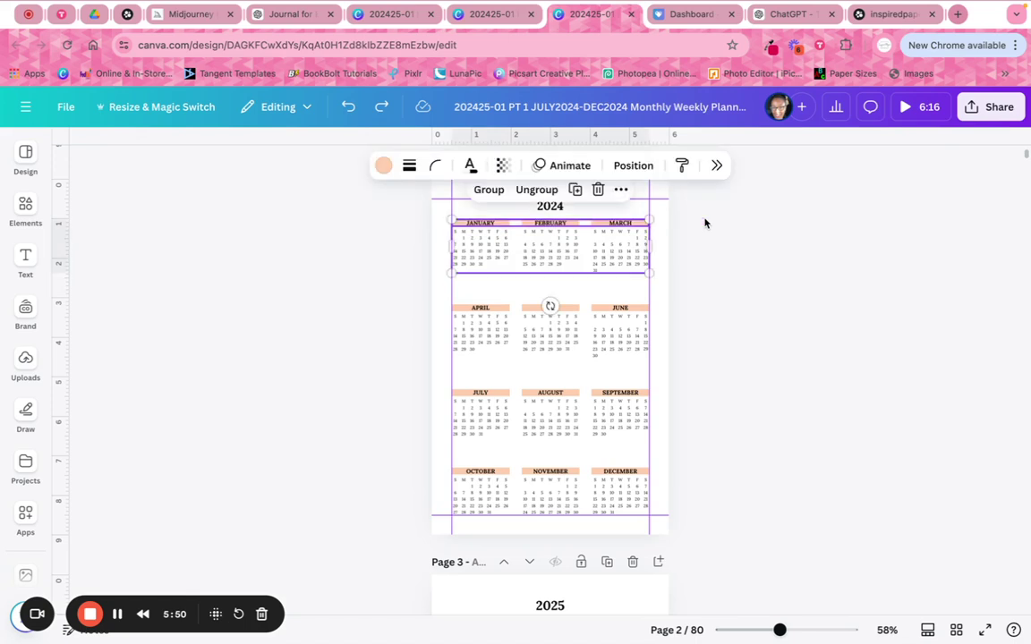
click(495, 191)
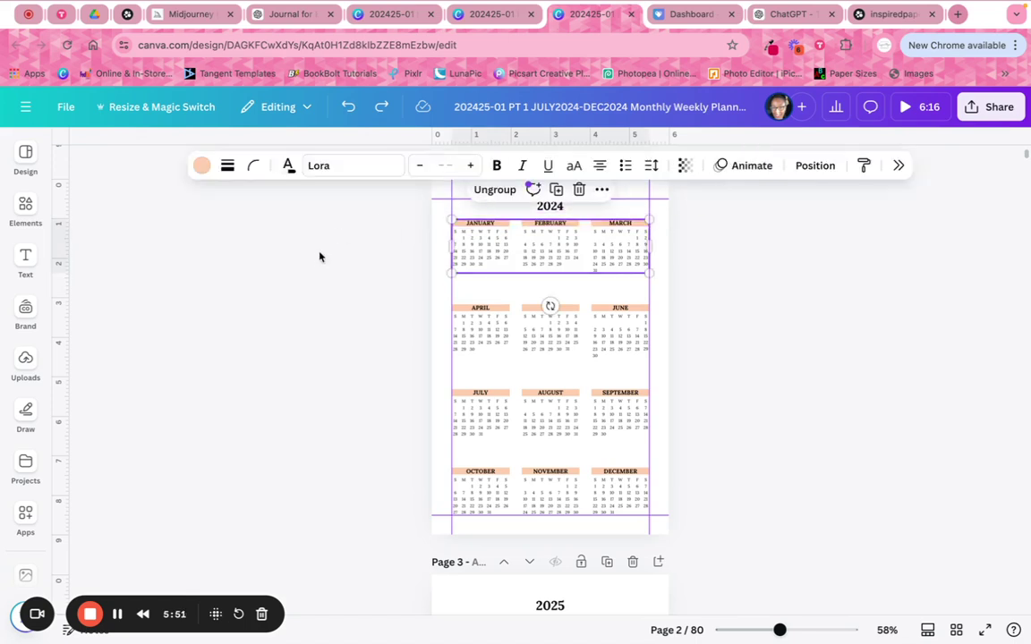
click(319, 258)
Move the January–March row slightly down from the 2024 title and tidy up all four calendar rows to equal spacing
drag(560, 256, 557, 268)
drag(394, 257, 780, 356)
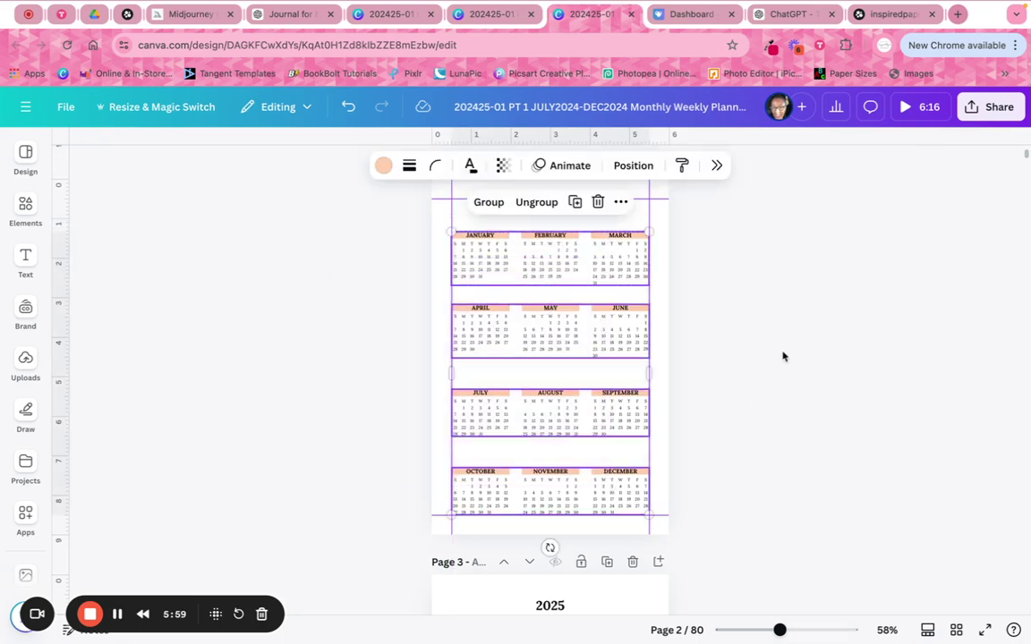
click(630, 167)
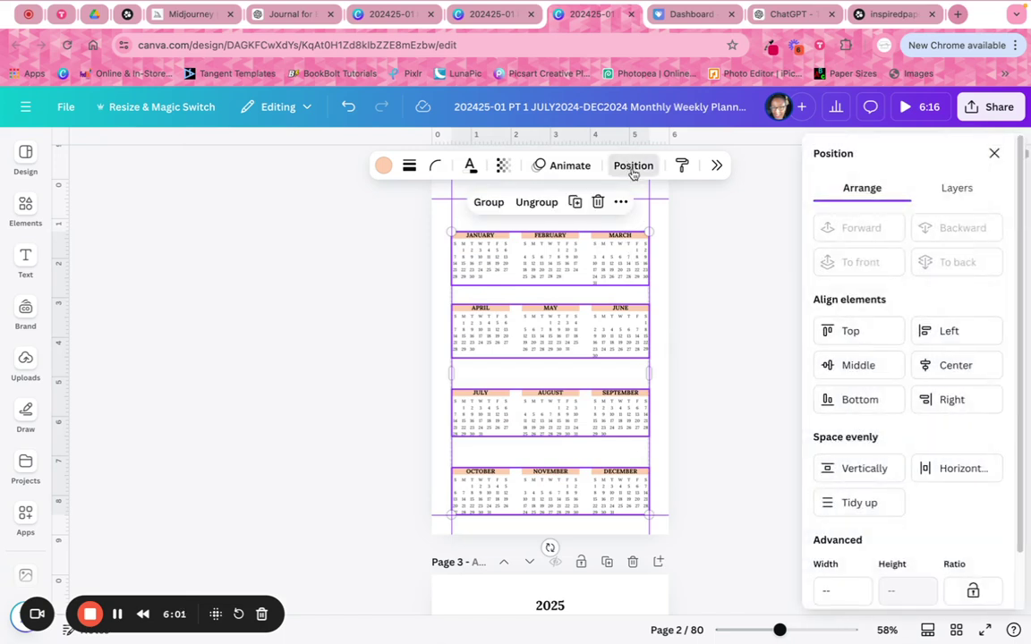
click(868, 502)
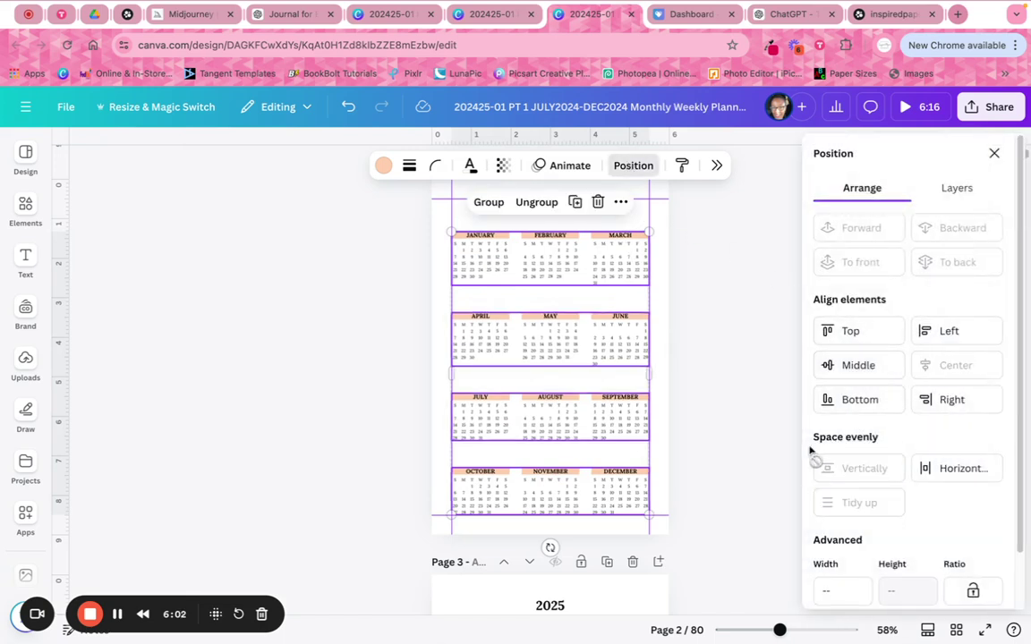
click(740, 303)
Set the font size of the 2024 title on page 2 to 32
click(568, 209)
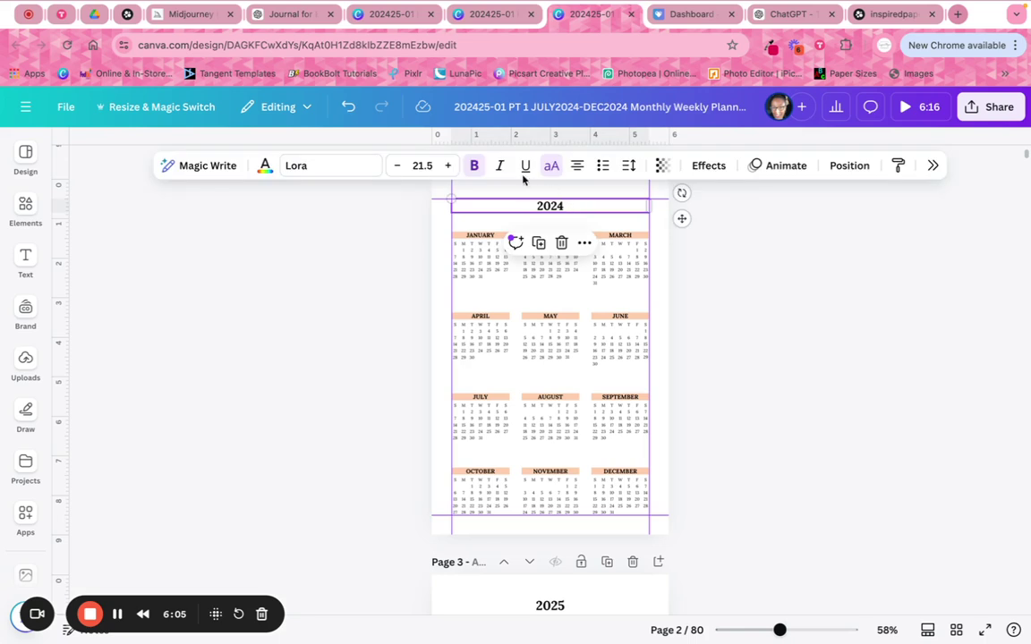
click(448, 165)
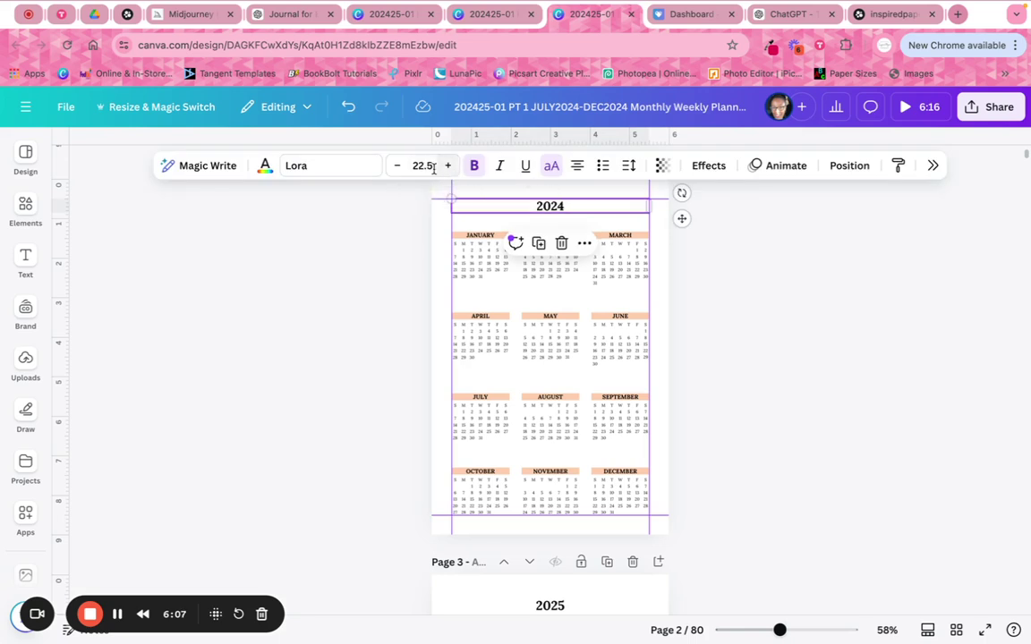
click(419, 166)
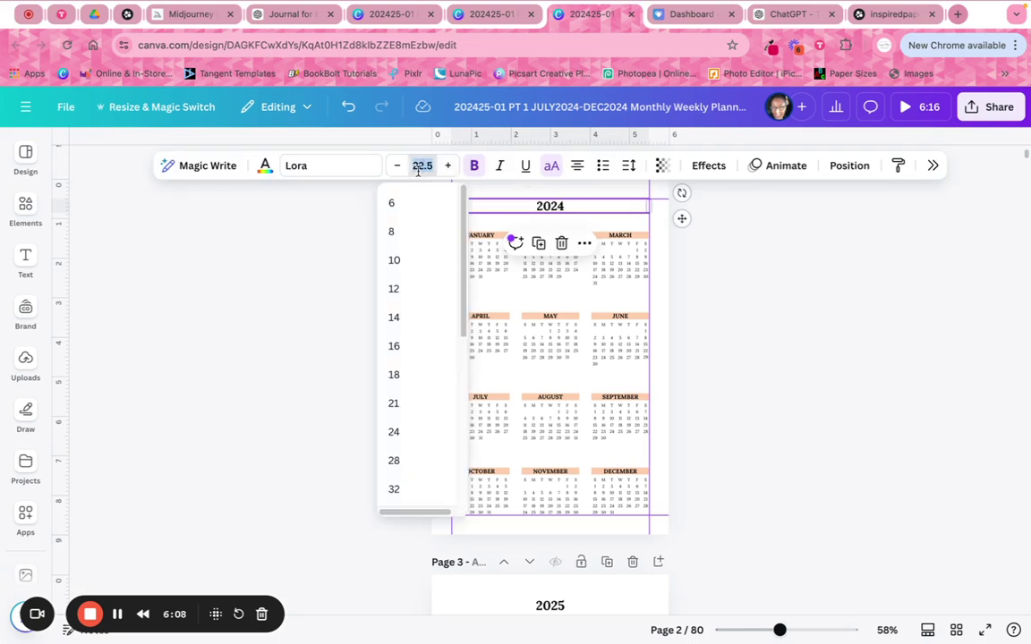
click(405, 498)
click(403, 276)
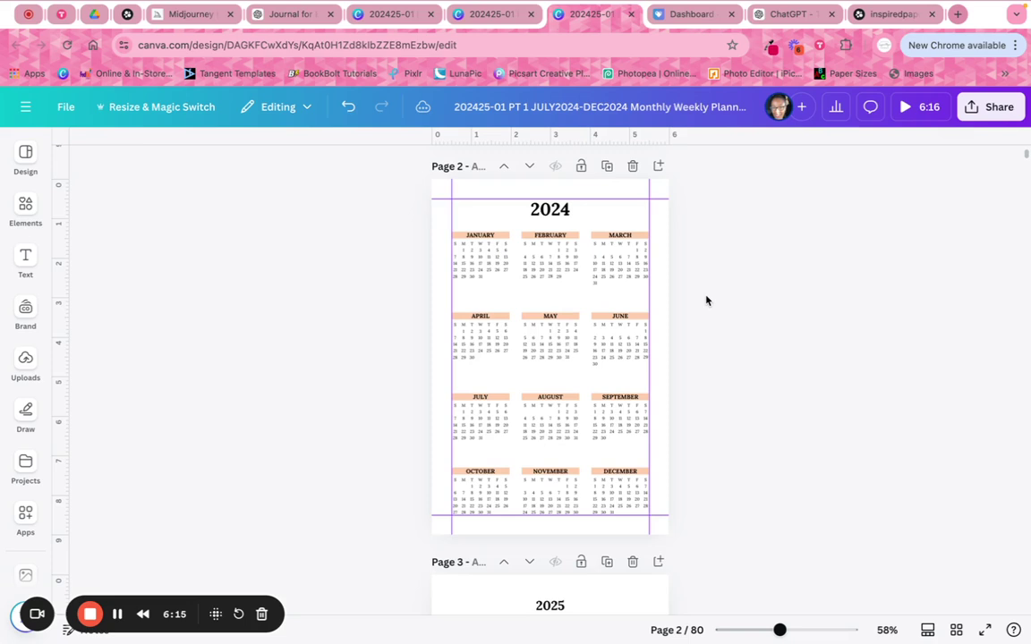
Try to shrink the July calendar on page 6 towards the left margin guide
scroll(706, 300, down, 10)
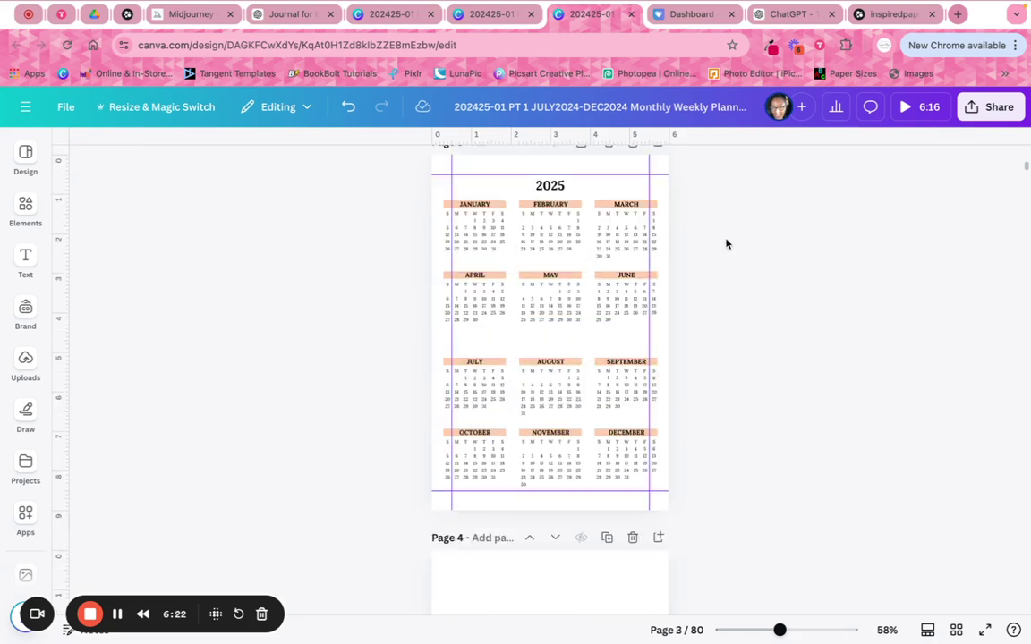
scroll(725, 244, down, 8)
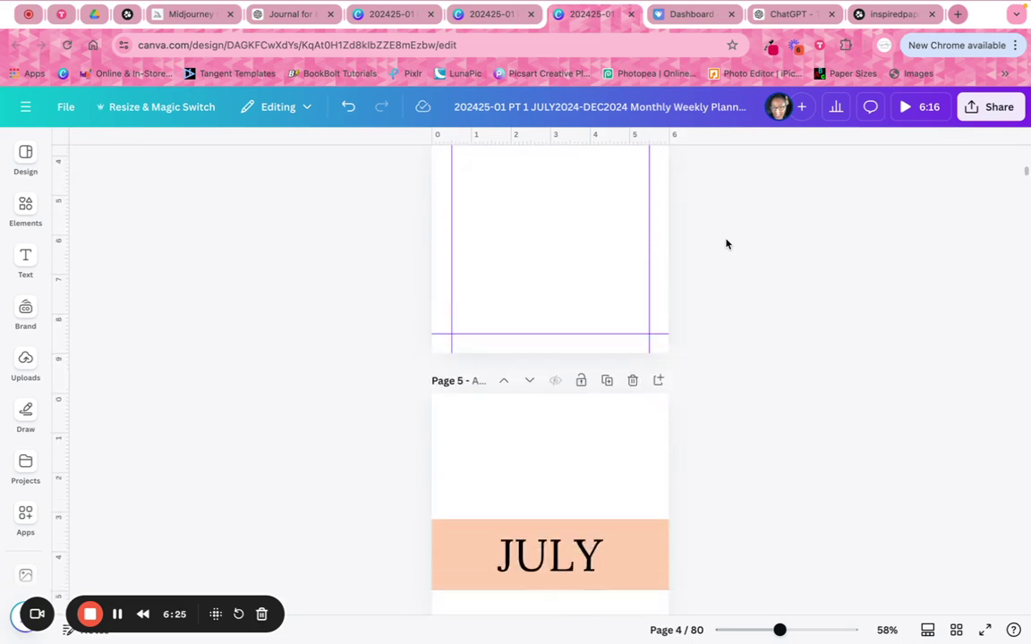
scroll(662, 277, down, 3)
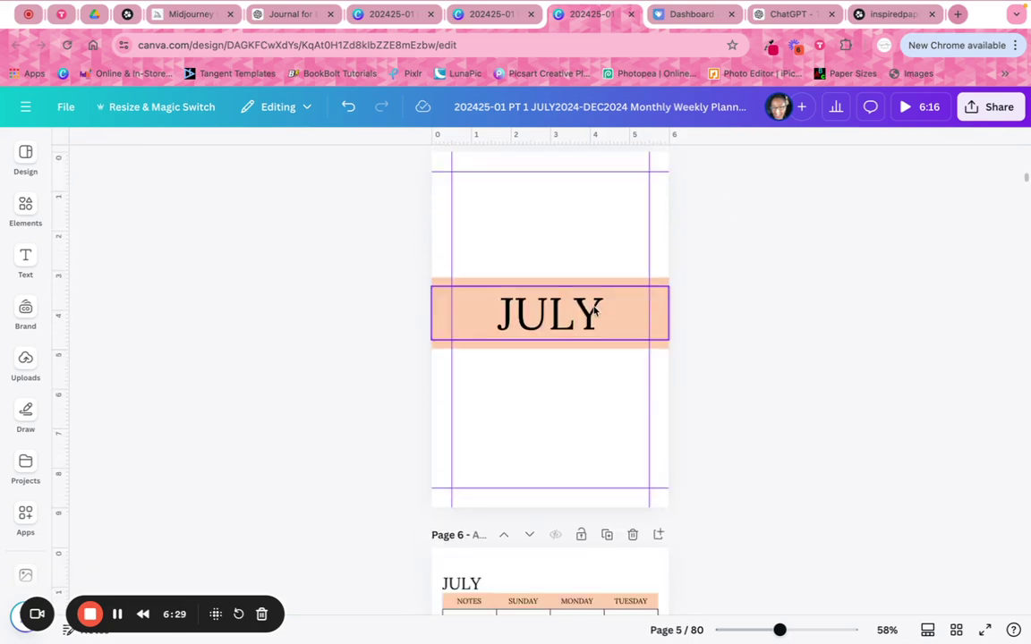
scroll(788, 403, down, 10)
drag(407, 217, 648, 497)
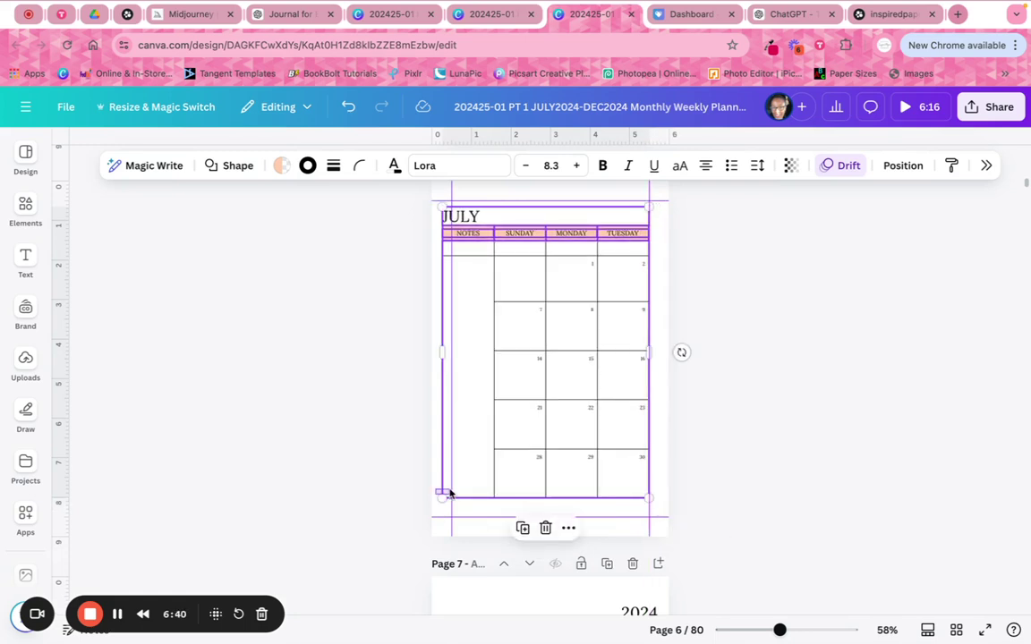
click(441, 500)
mouse_move(442, 497)
mouse_down()
mouse_move(468, 496)
mouse_move(442, 497)
mouse_up()
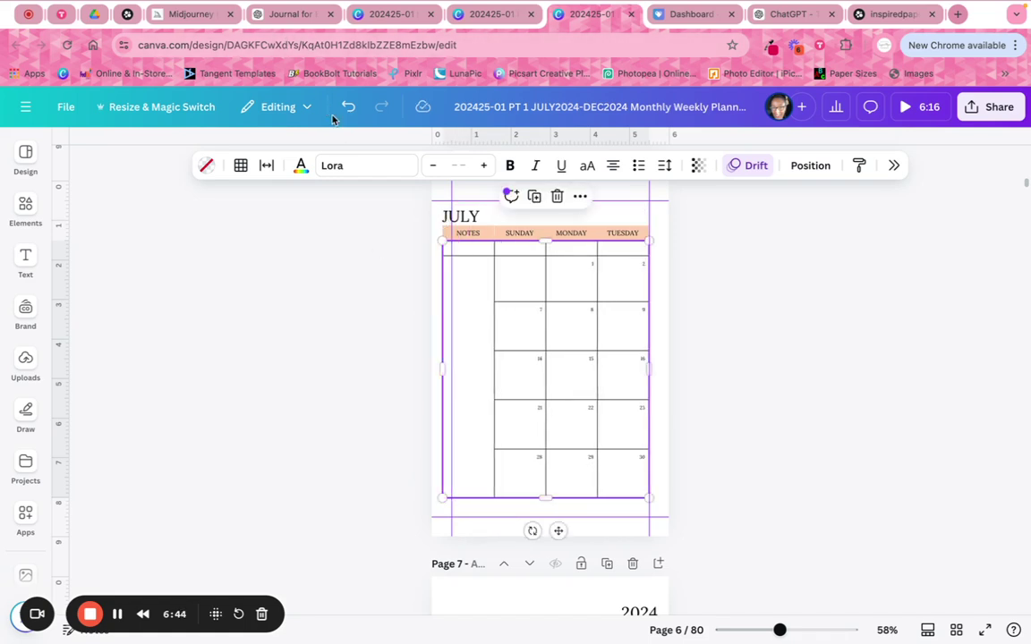
click(348, 112)
click(413, 317)
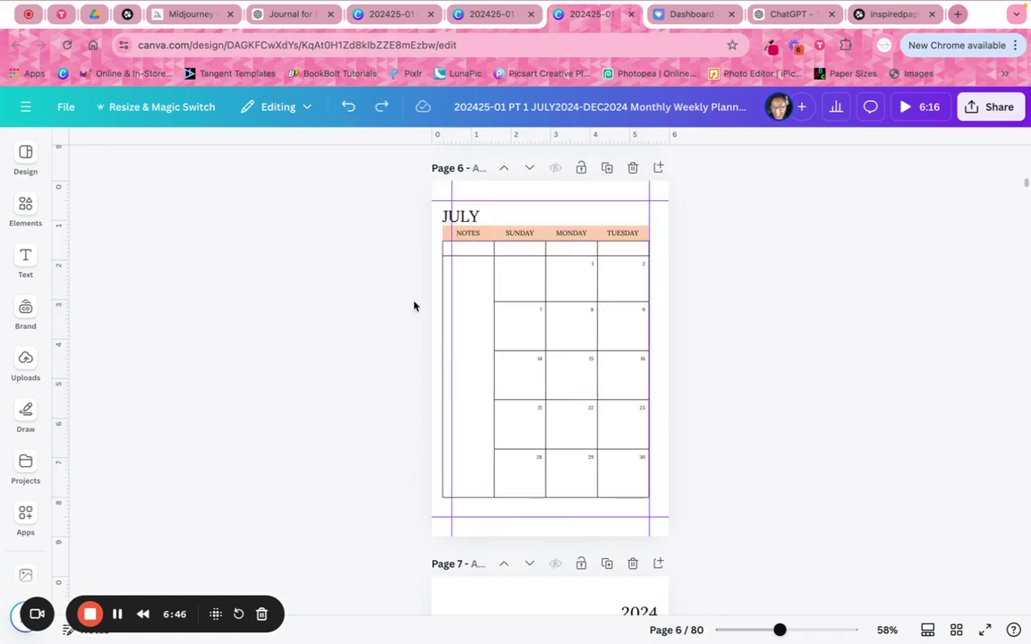
Shrink the July title, weekday headers and calendar table on page 6 together to fit between the side margin guides
drag(436, 215, 691, 511)
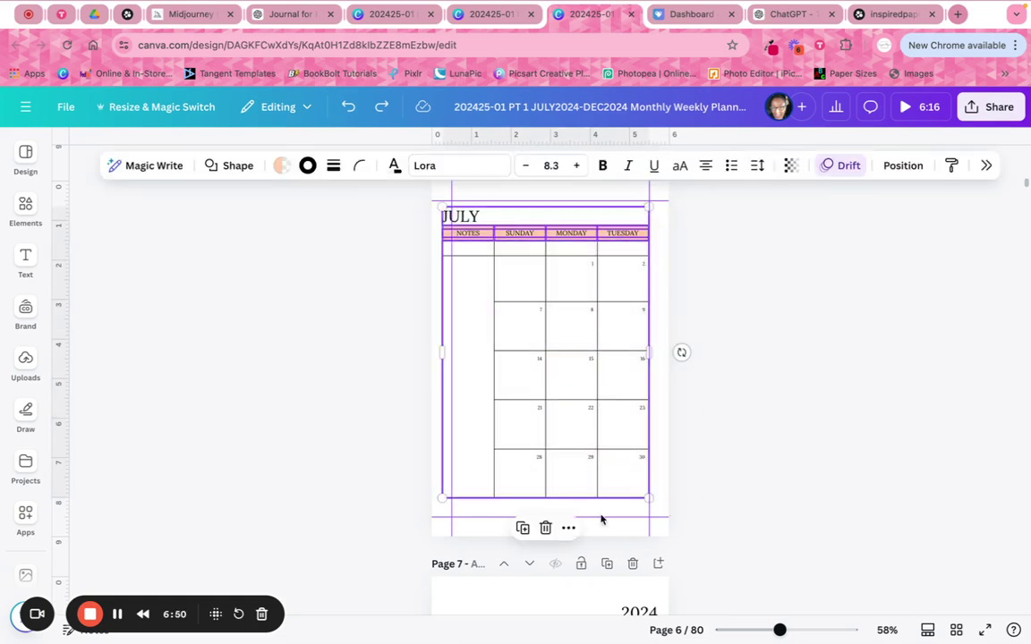
drag(440, 498, 450, 491)
click(853, 430)
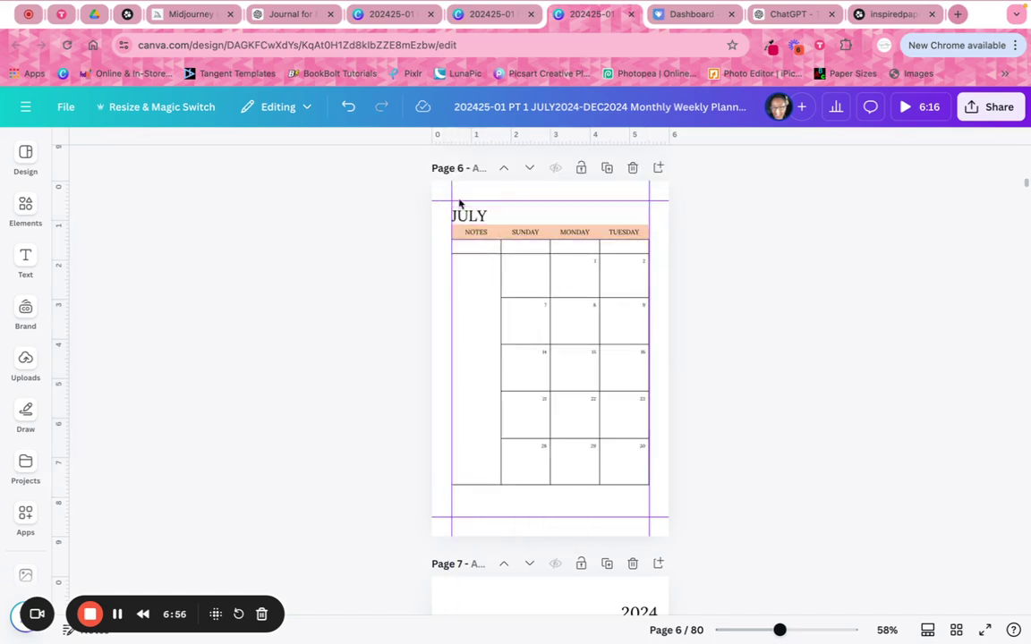
Enlarge the whole July calendar on page 6 down to the lower margin guide, then narrow it to the right margin guide
drag(418, 213, 674, 496)
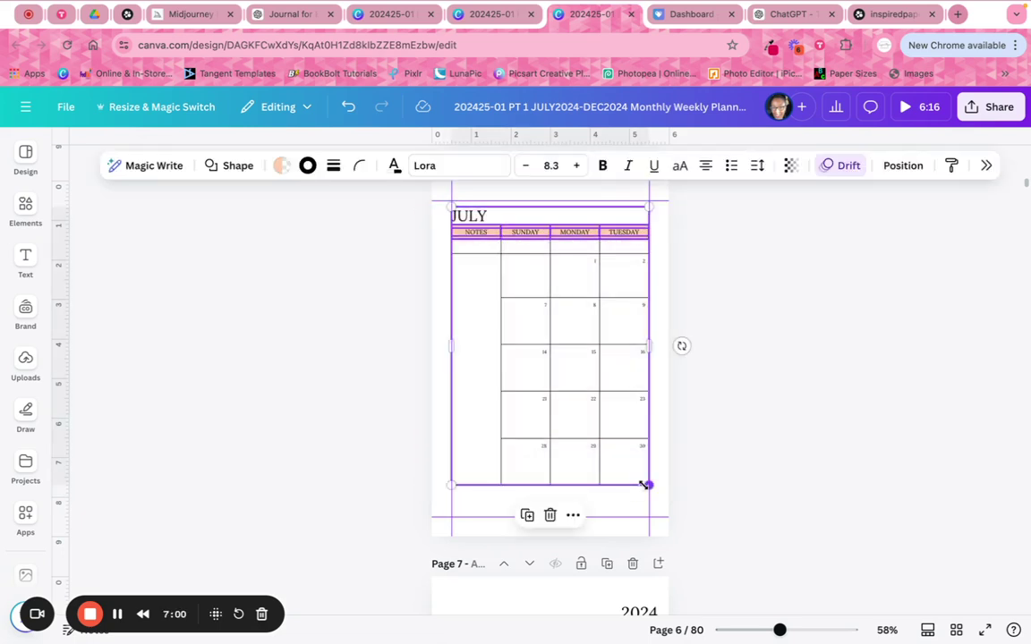
drag(643, 482, 672, 517)
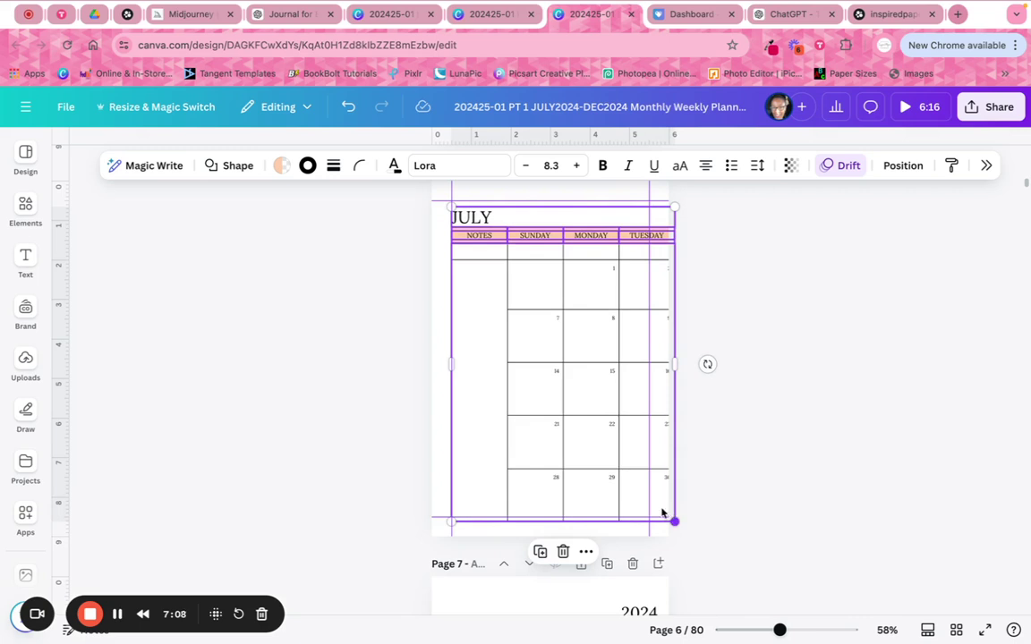
drag(676, 522, 672, 516)
drag(670, 362, 649, 361)
click(739, 384)
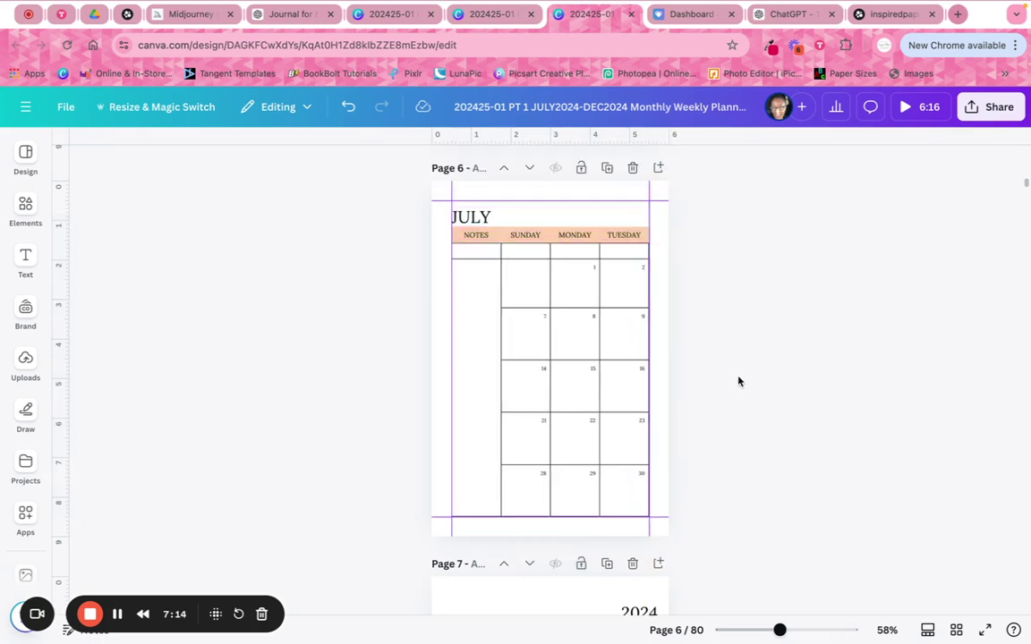
scroll(738, 382, down, 2)
scroll(738, 382, down, 4)
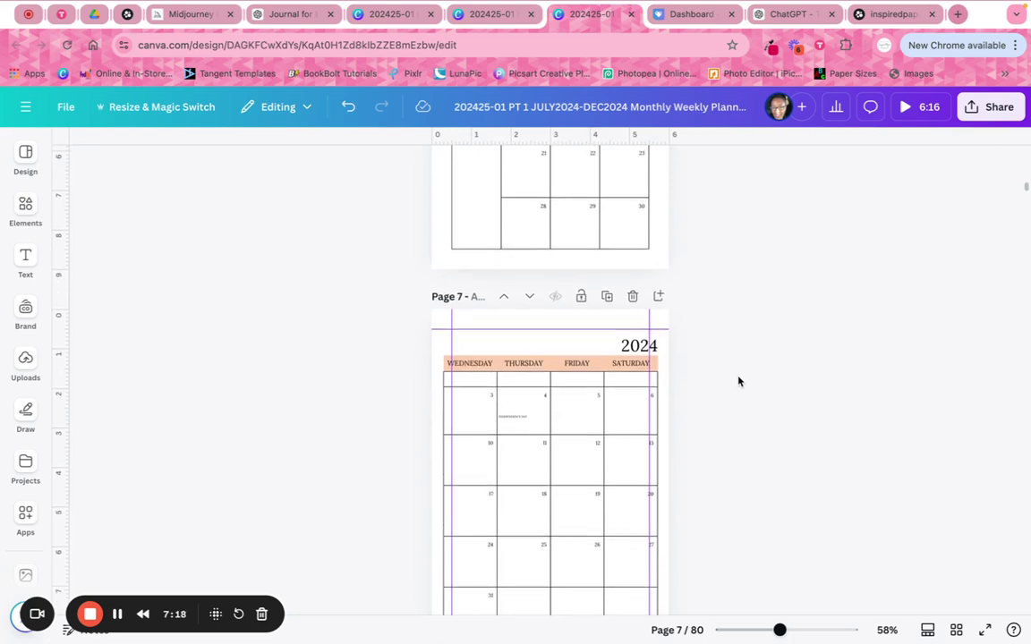
scroll(738, 382, up, 7)
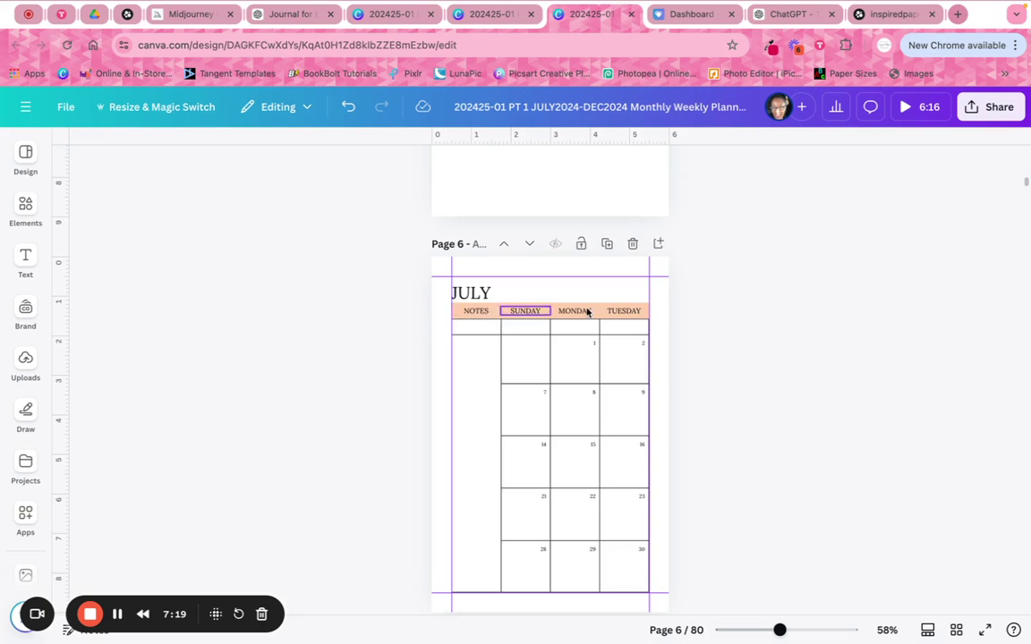
Move the July weekday headers on page 6 down into the empty first row of the calendar table
drag(428, 308, 640, 324)
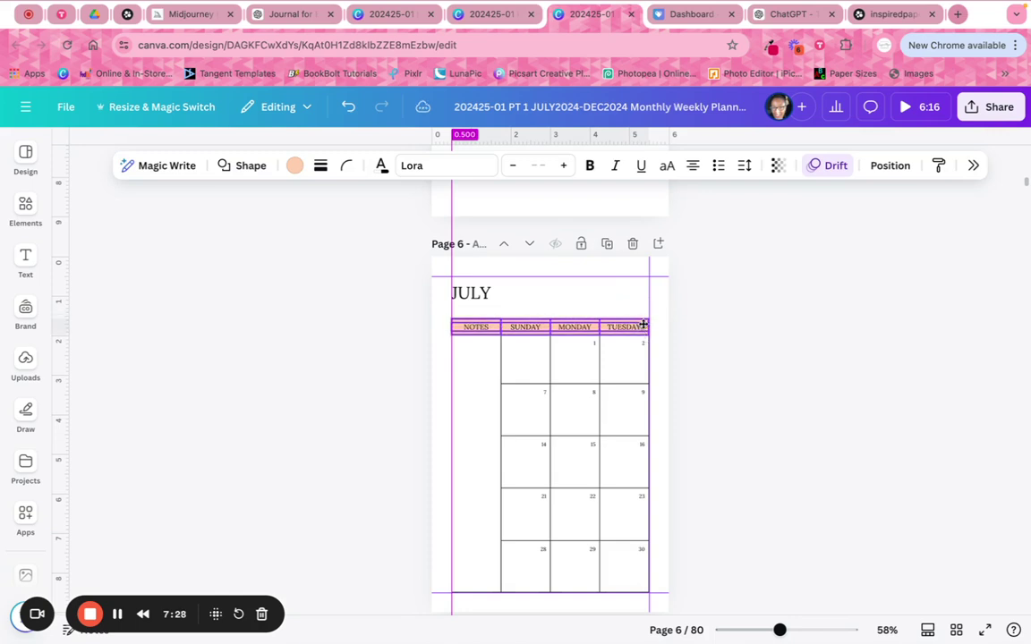
click(754, 368)
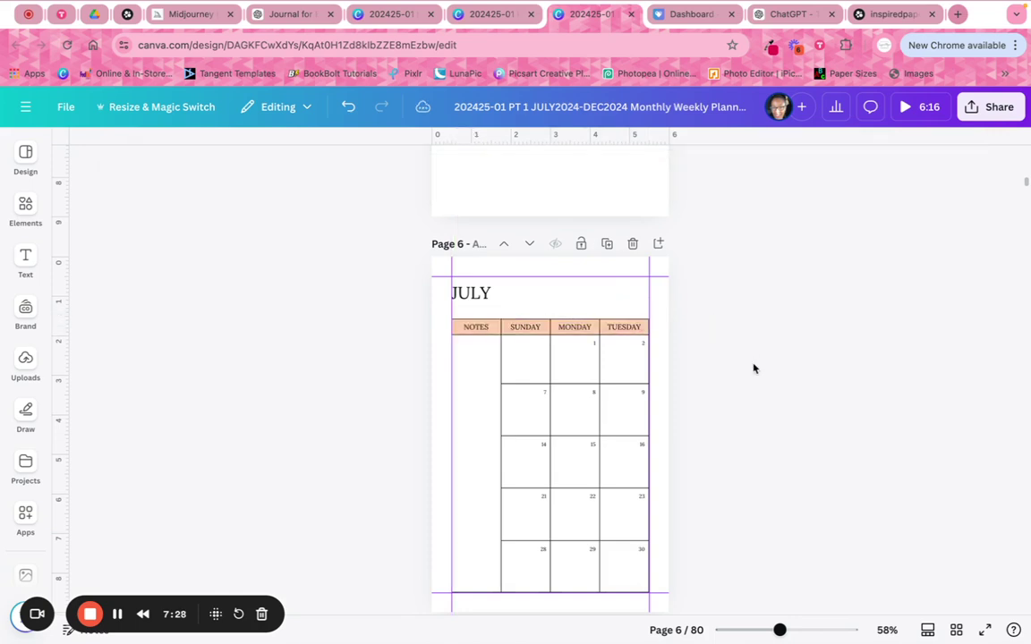
Enlarge the weekday headers and calendar table on page 6 up towards the July title, then narrow them to the right margin guide
drag(413, 320, 679, 578)
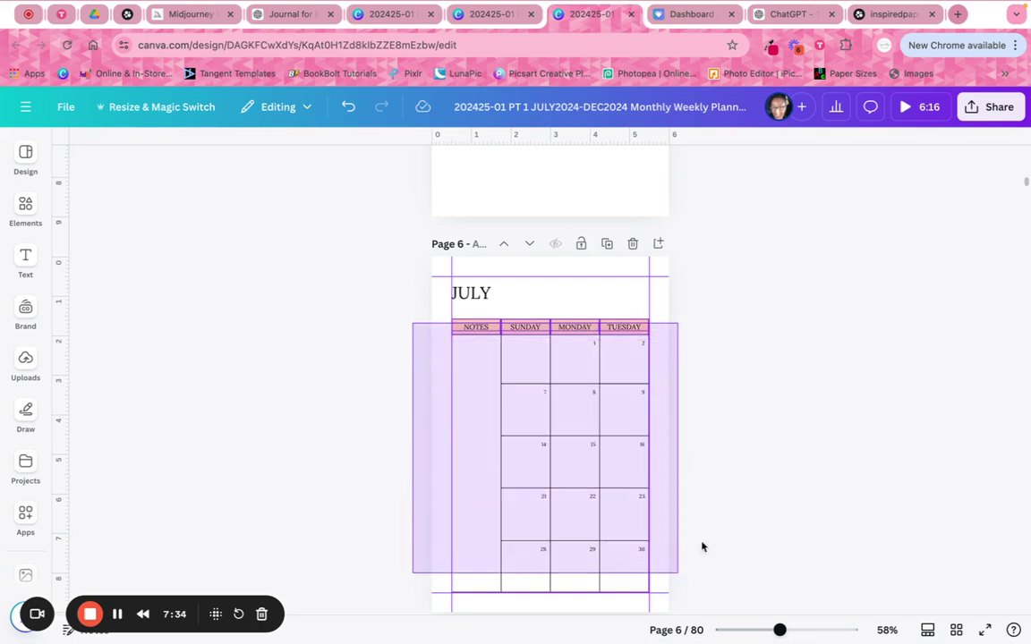
drag(684, 564, 684, 566)
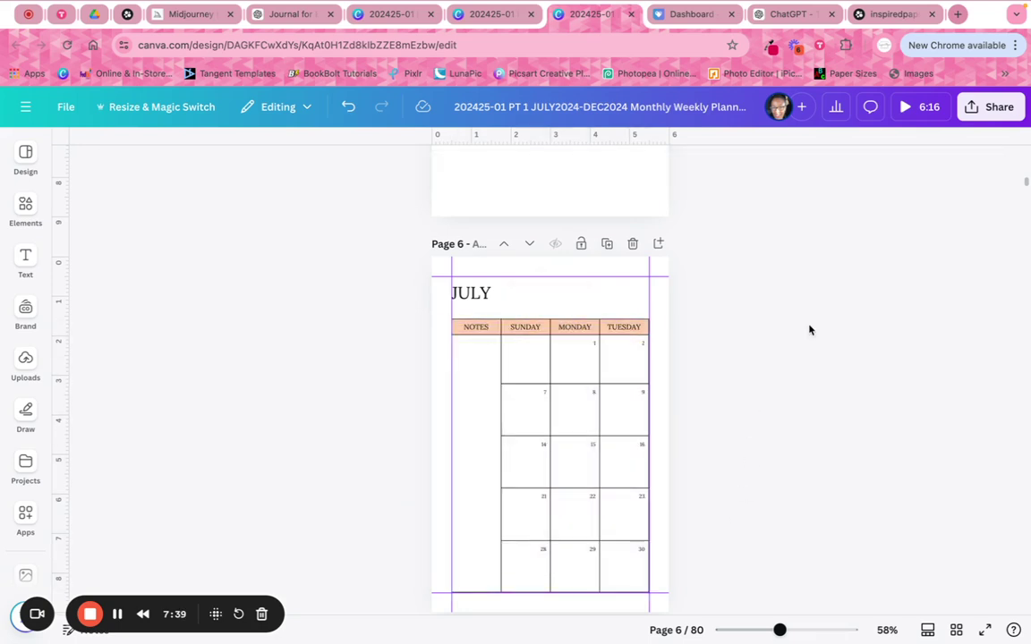
scroll(809, 330, down, 1)
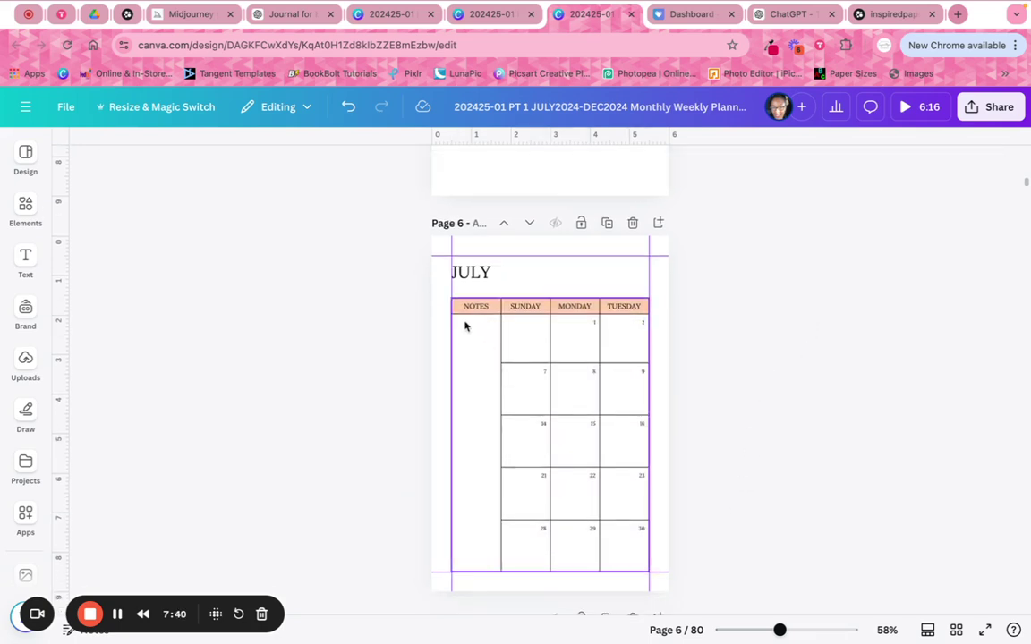
drag(432, 299, 709, 583)
drag(648, 298, 661, 281)
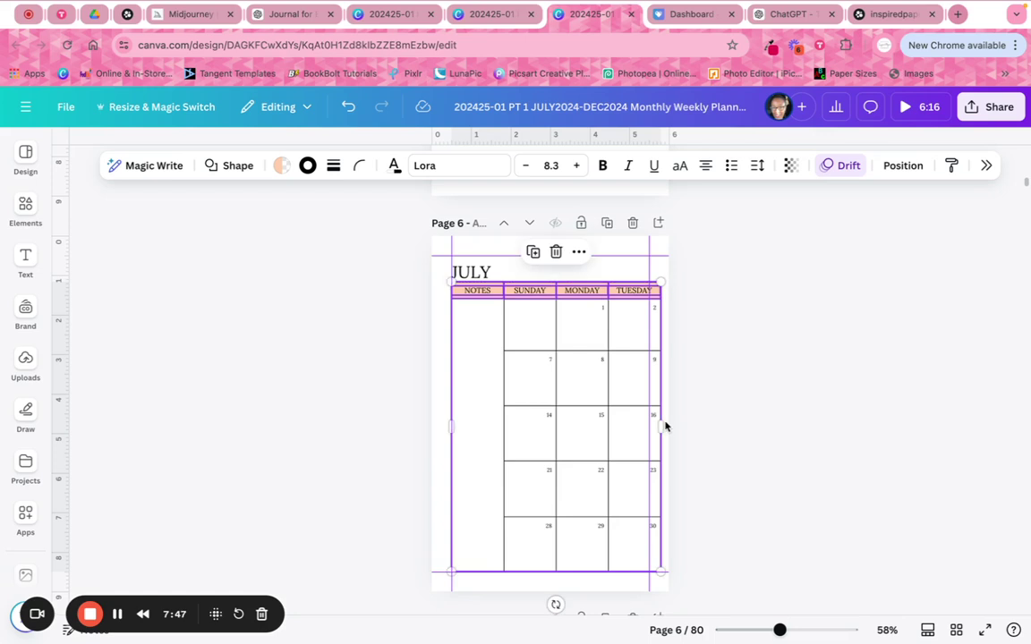
drag(662, 424, 650, 423)
Move the July title up to the upper margin guide, then extend the calendar up beneath it within the right margin guide
click(485, 266)
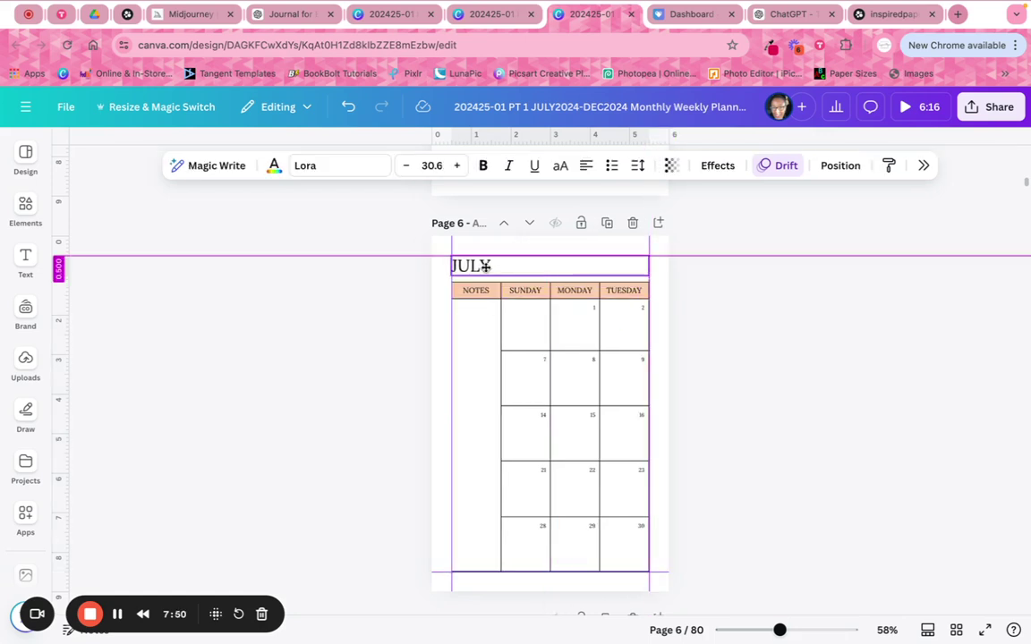
click(707, 314)
drag(433, 293, 690, 546)
drag(649, 282, 654, 276)
drag(653, 430, 648, 426)
Move the weekday headers on page 7 down into the empty first row of the calendar table
scroll(766, 376, down, 5)
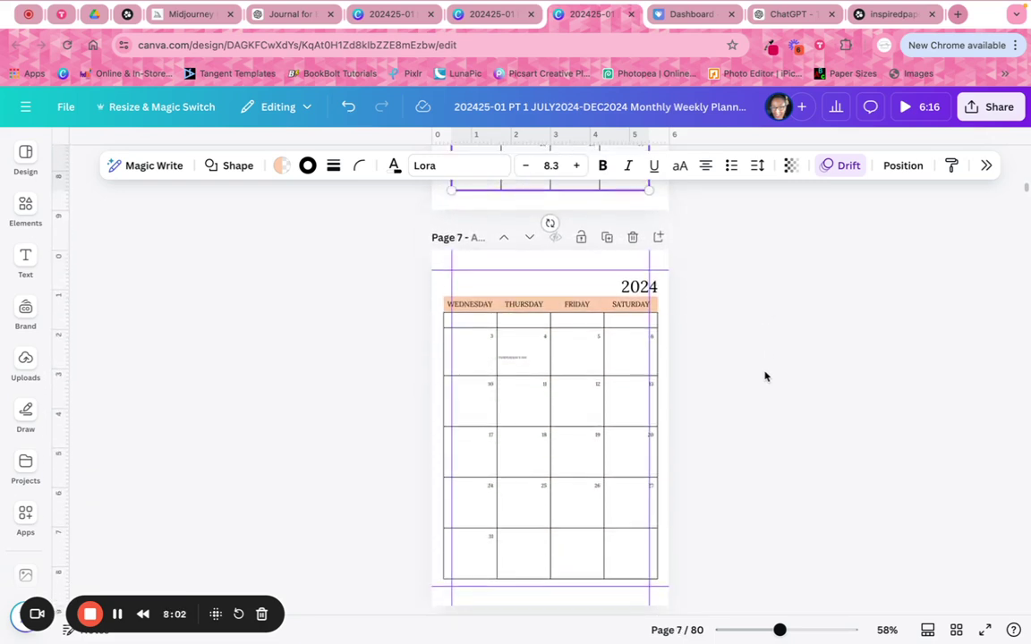
scroll(766, 376, down, 1)
click(709, 310)
drag(400, 214, 577, 237)
drag(398, 238, 711, 258)
drag(584, 257, 584, 273)
click(365, 243)
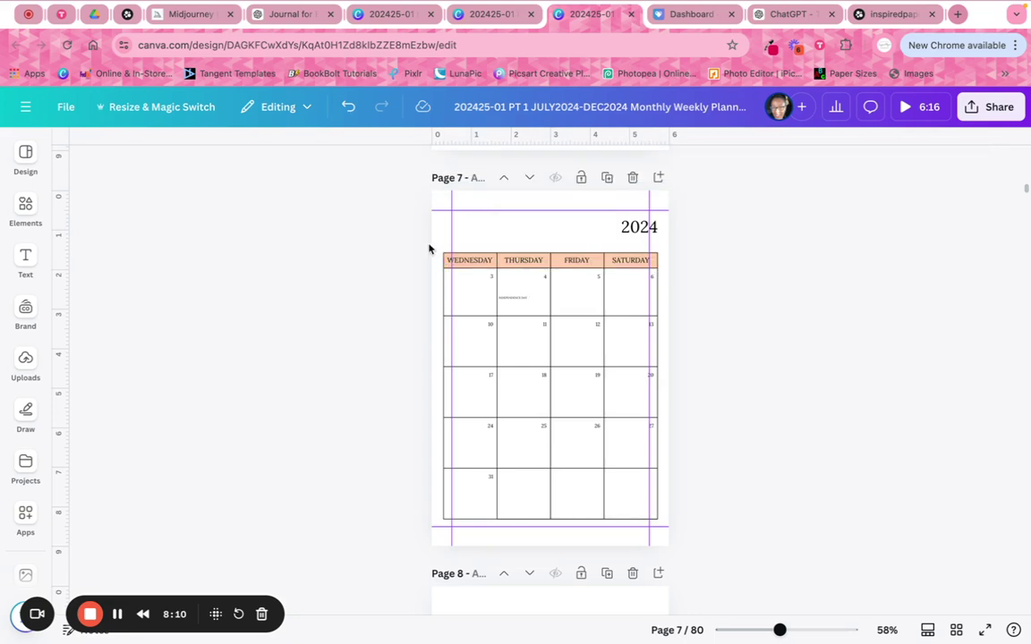
Narrow the 2024 title box on page 7 to 5 in between the side margin guides and raise it to the upper guide
click(642, 227)
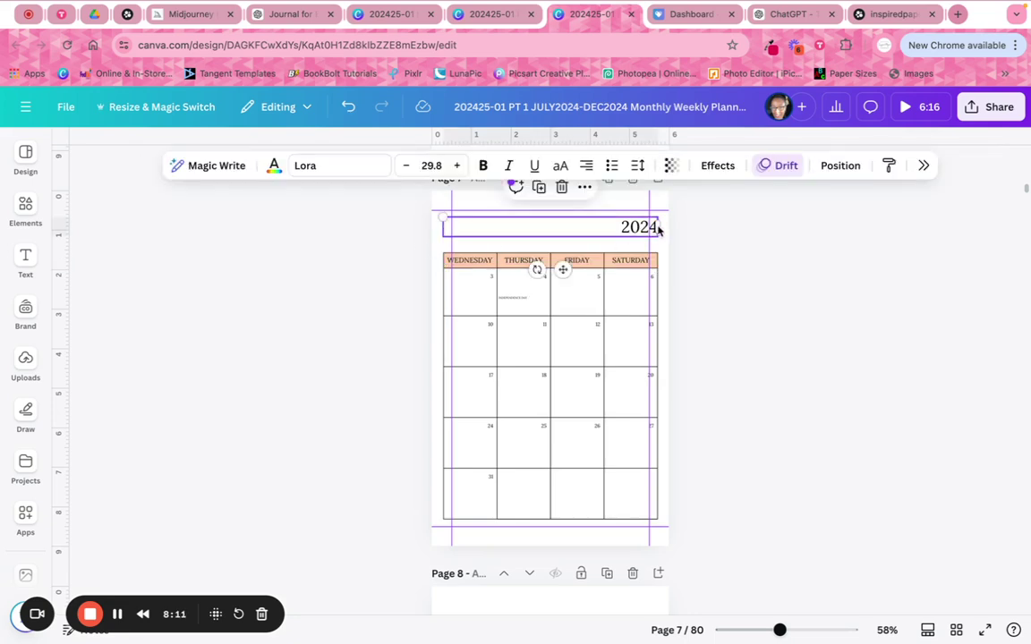
drag(654, 227, 646, 228)
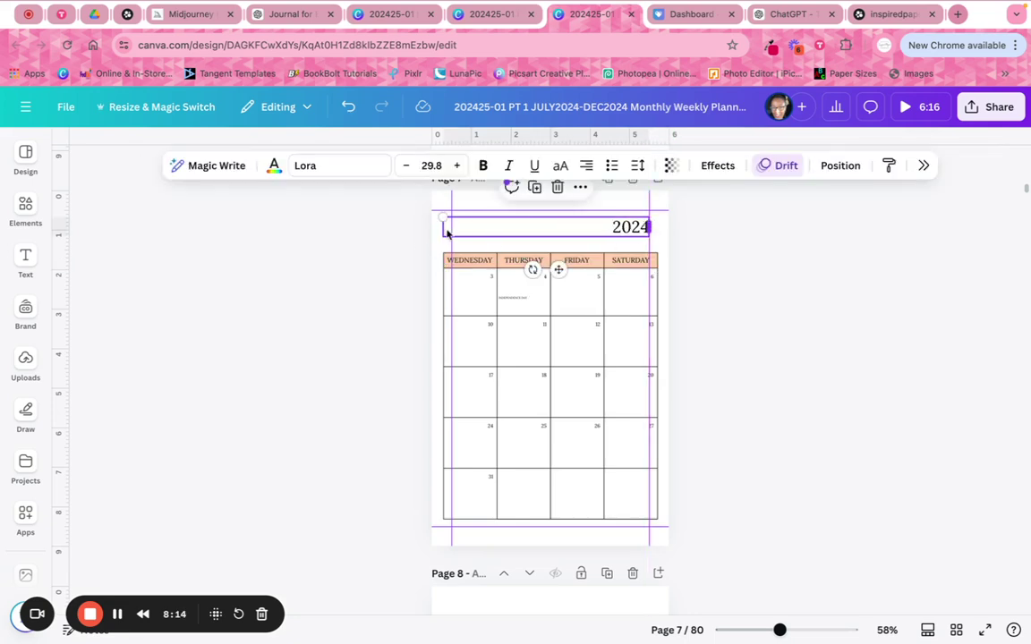
drag(446, 226, 451, 226)
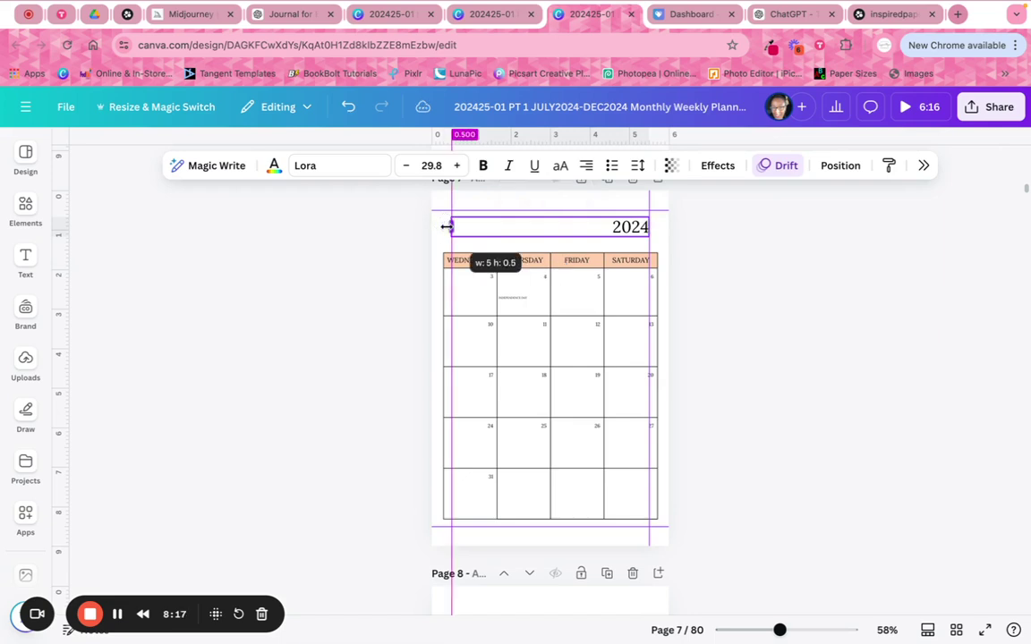
drag(564, 230, 561, 223)
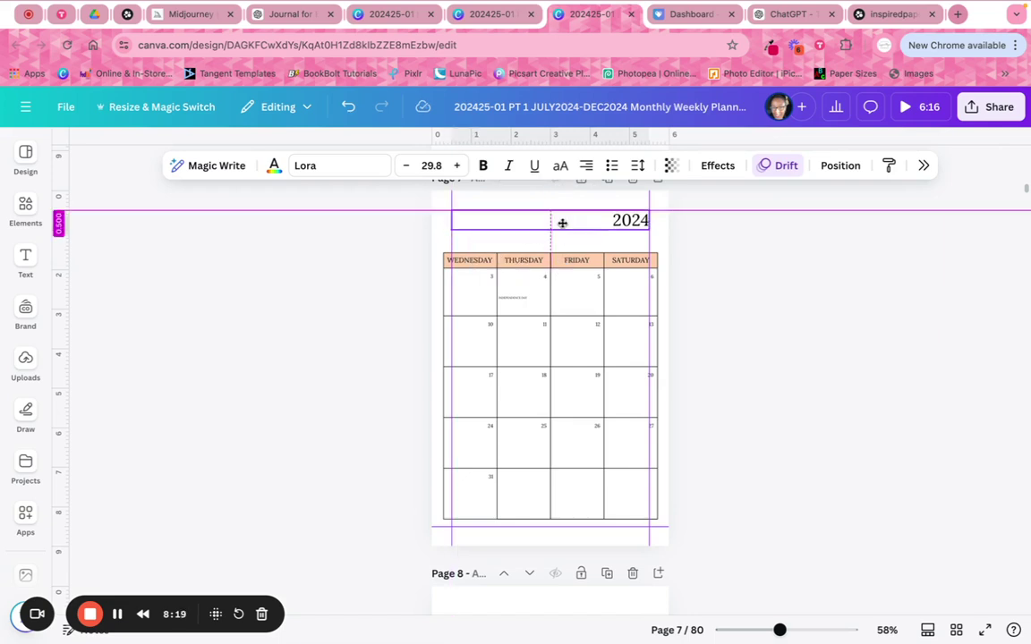
Align the page 7 calendar to the left and lower margin guides, enlarge it up to the 2024 title, and narrow it to the right guide
click(414, 257)
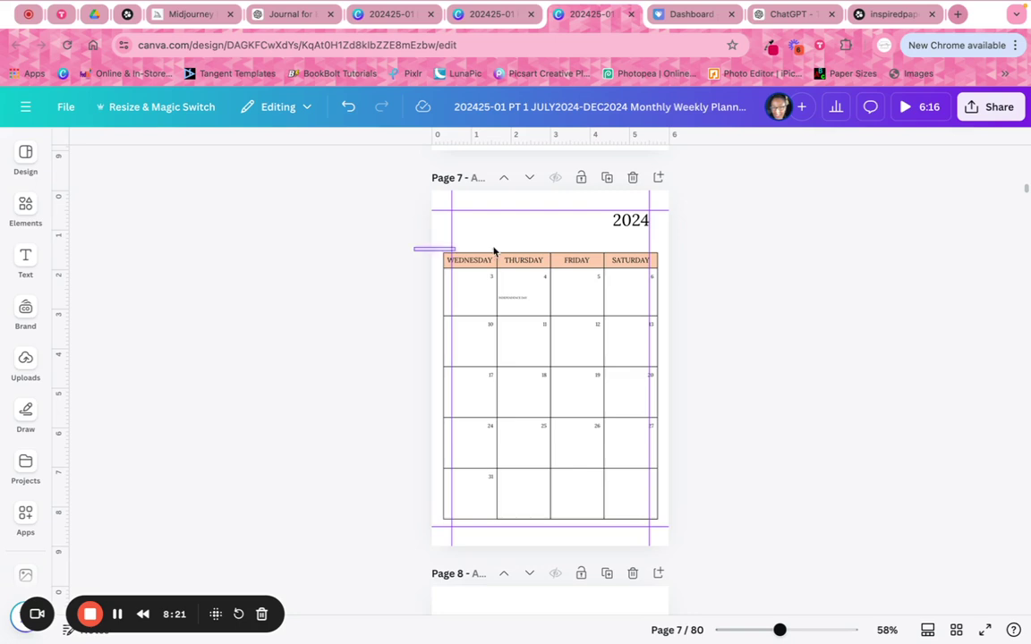
drag(657, 307, 698, 541)
drag(561, 481, 570, 485)
drag(666, 260, 701, 238)
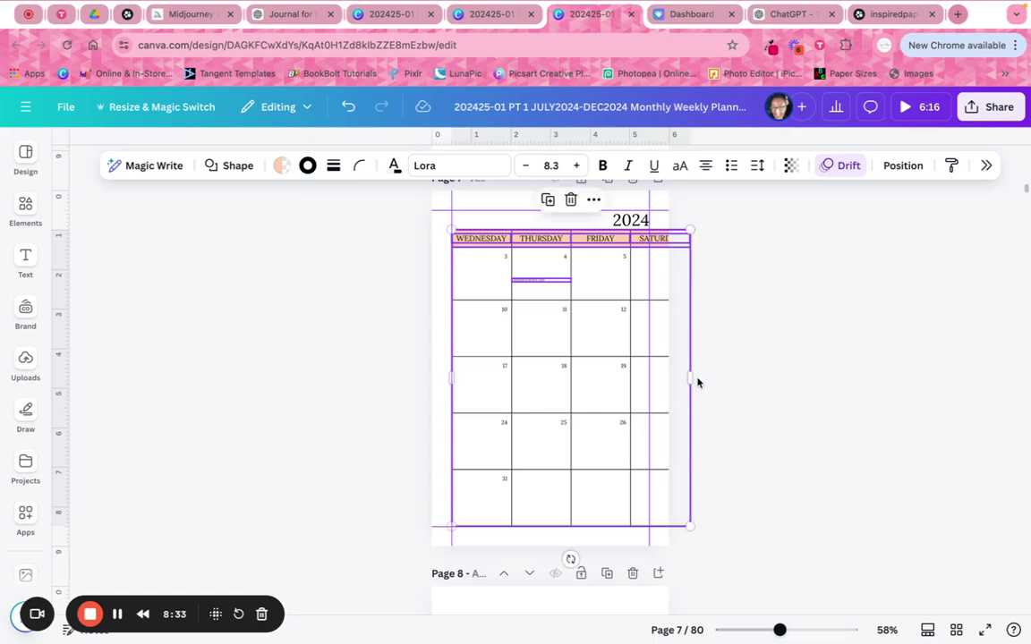
drag(686, 376, 649, 377)
click(744, 388)
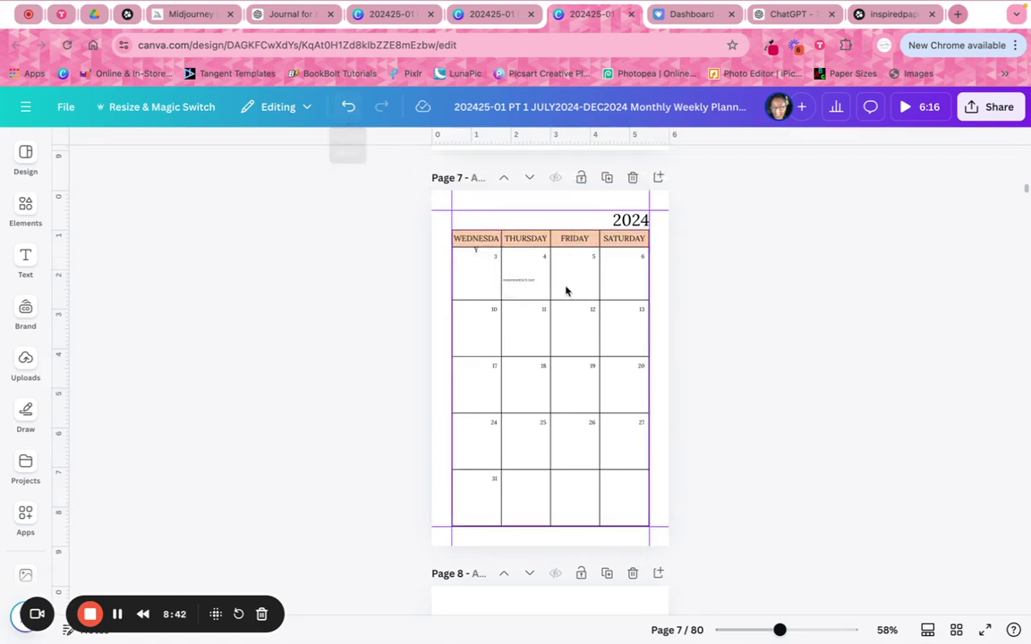
Move the Independence Day label to the bottom of its July 4 cell and reduce the WEDNESDAY header's font size by one step
click(525, 281)
drag(524, 283, 525, 297)
click(490, 237)
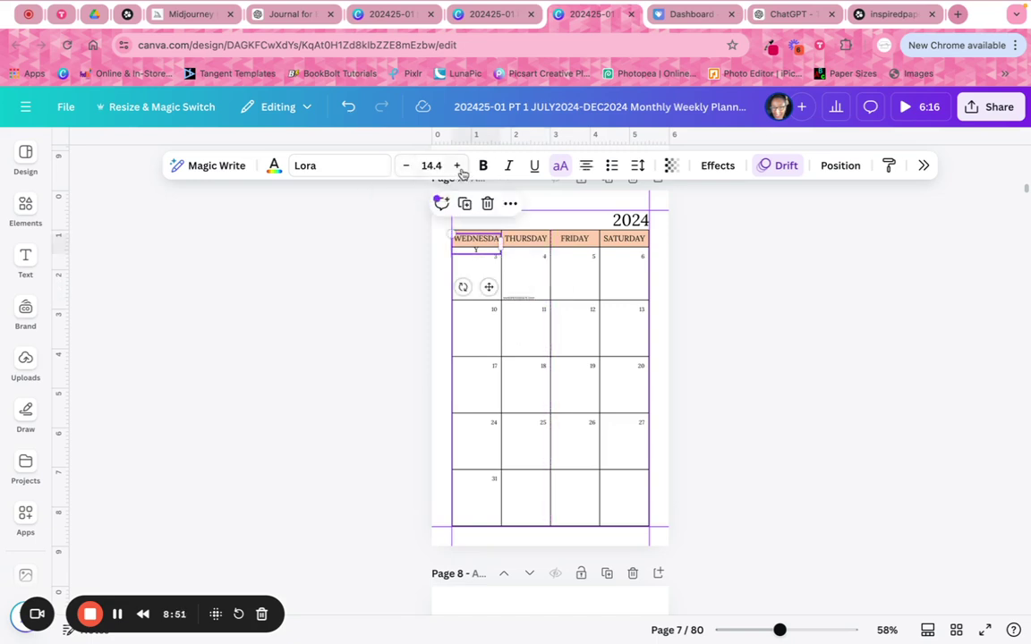
click(407, 166)
click(391, 278)
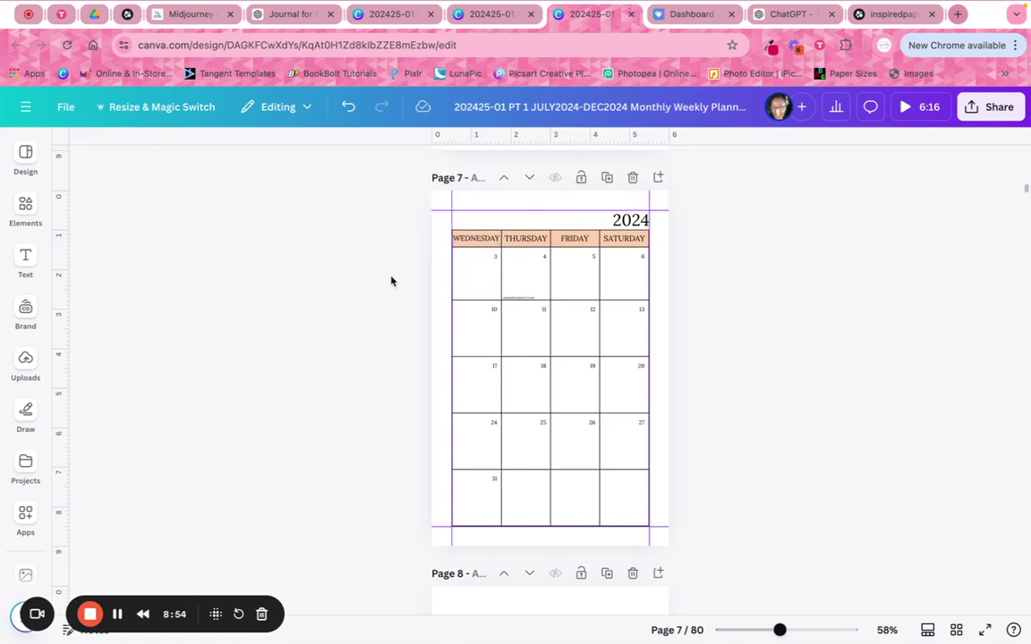
Examine the weekly layout and its coloured header band on page 8 at 80% zoom
scroll(806, 358, down, 5)
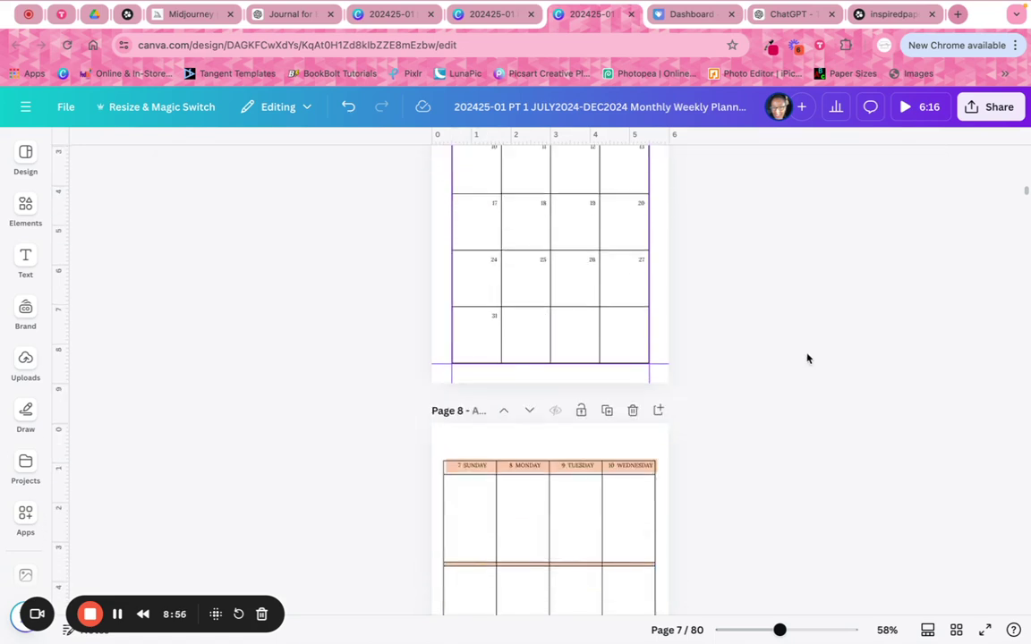
scroll(806, 357, down, 6)
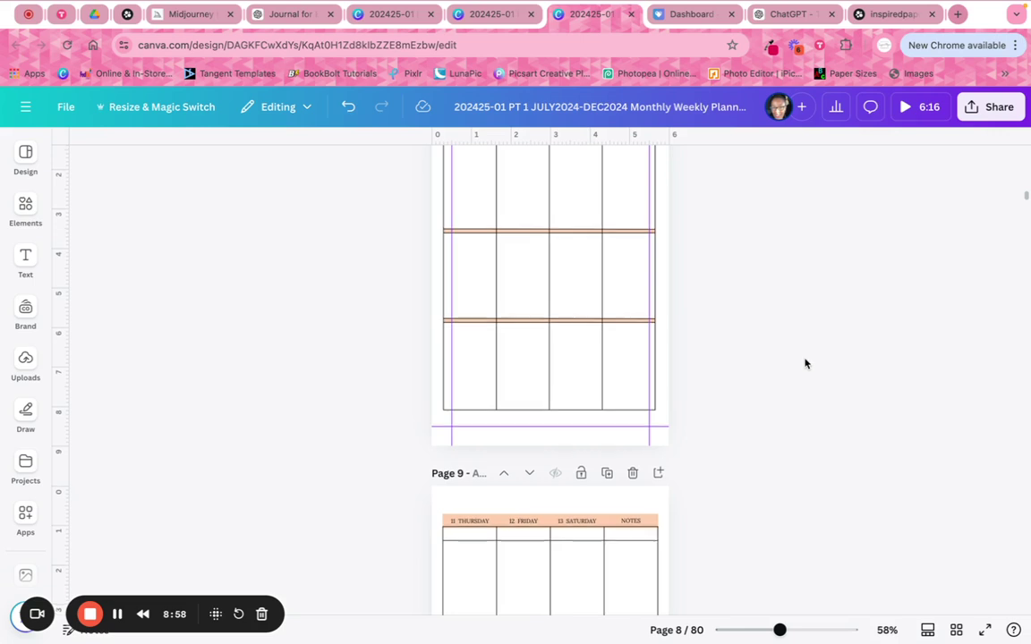
scroll(804, 359, up, 1)
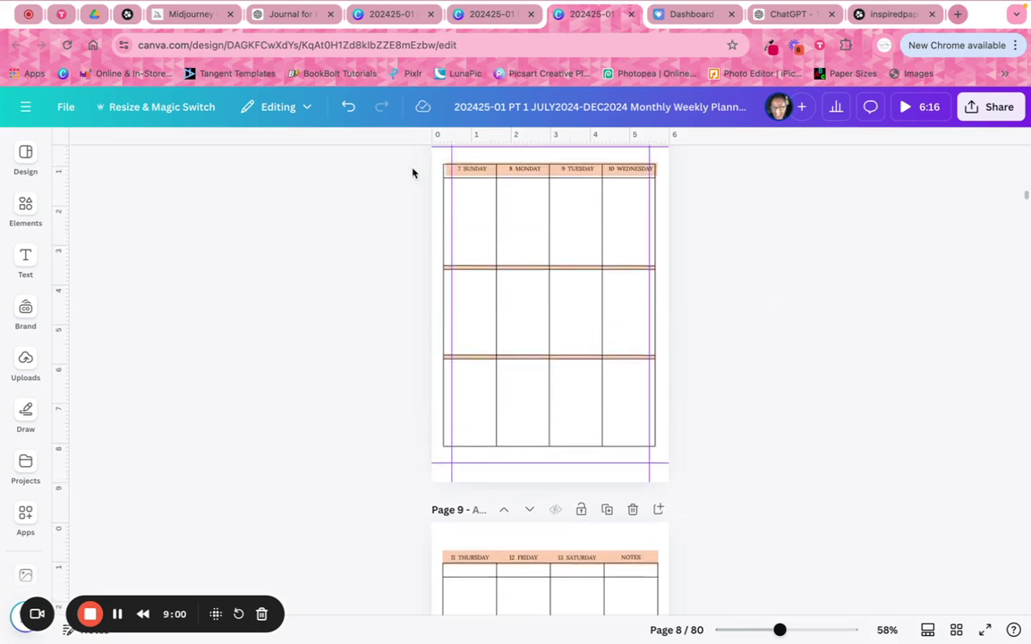
scroll(400, 233, up, 1)
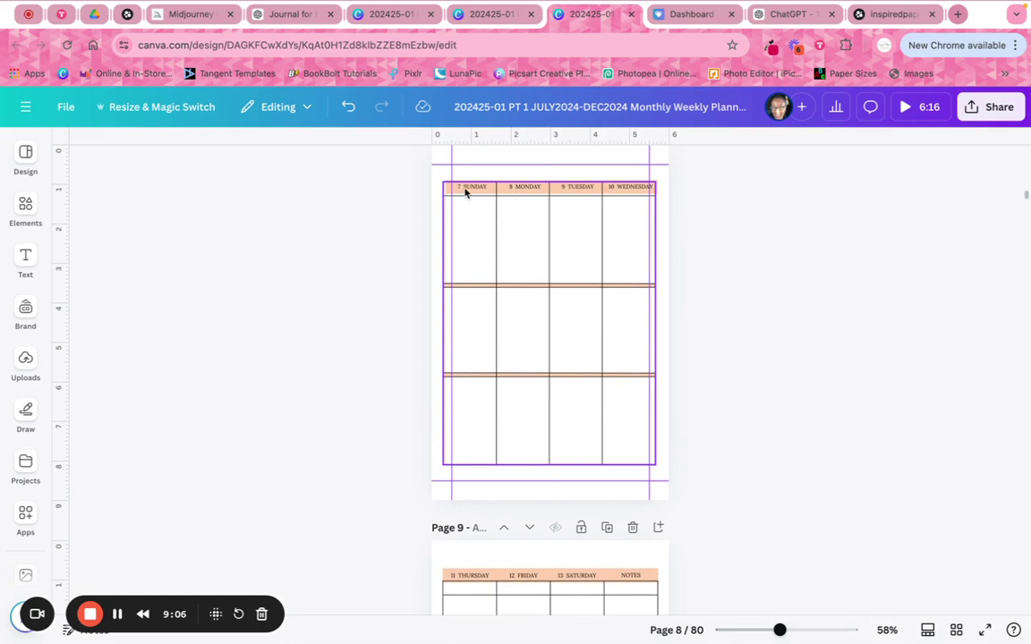
drag(780, 631, 790, 631)
scroll(788, 448, up, 6)
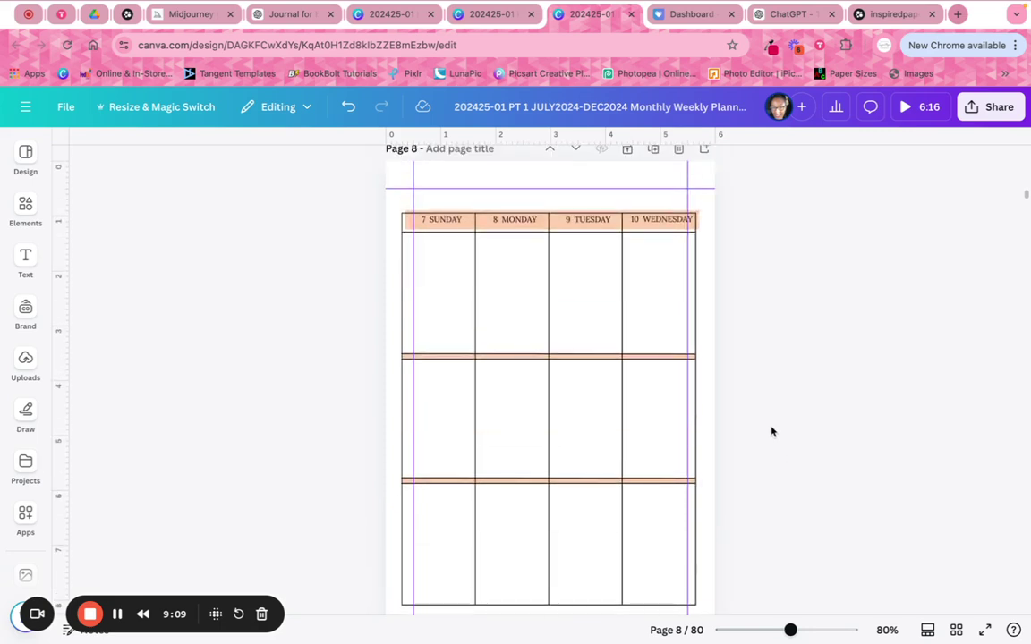
click(698, 215)
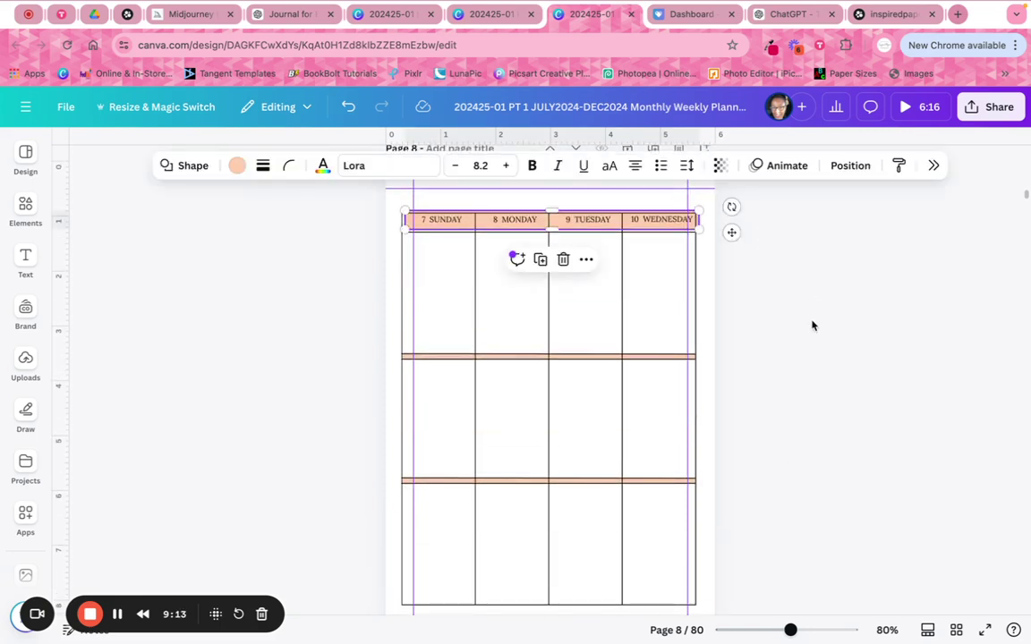
click(752, 338)
Fully lock the weekly table on page 8
click(551, 319)
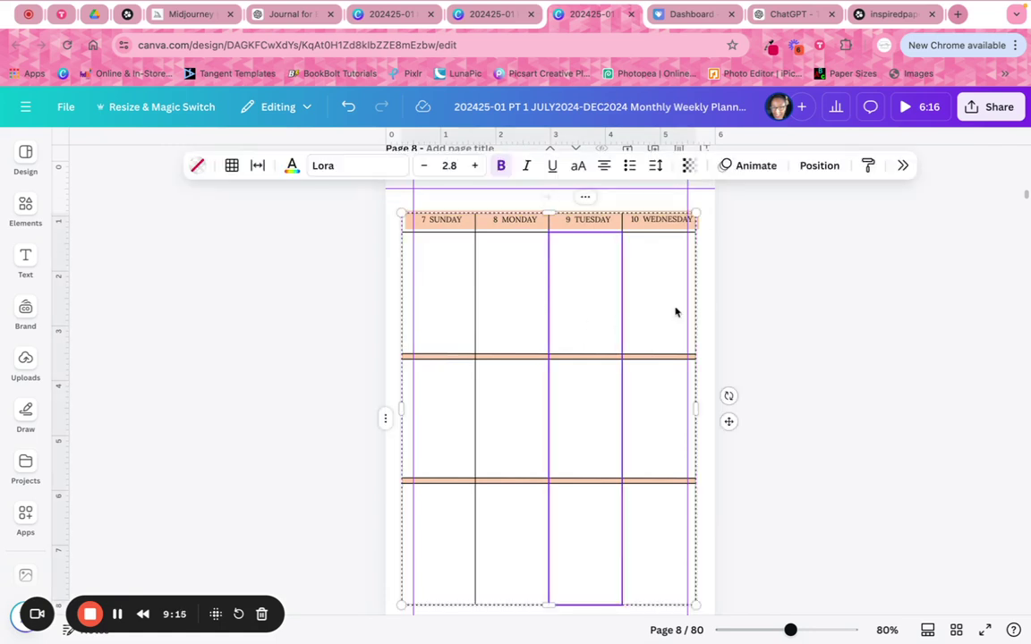
click(819, 166)
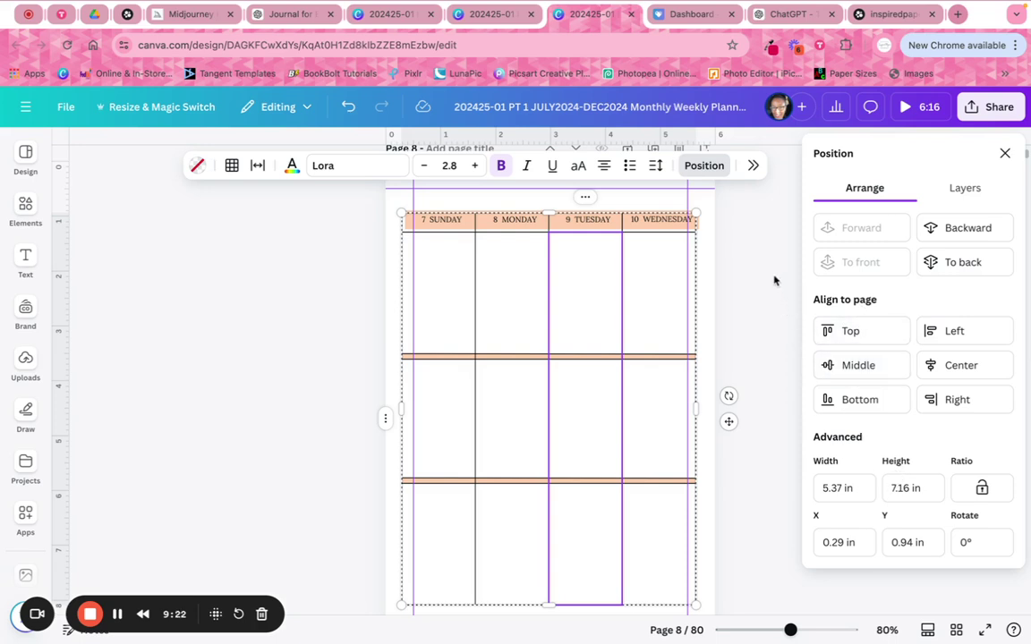
click(758, 215)
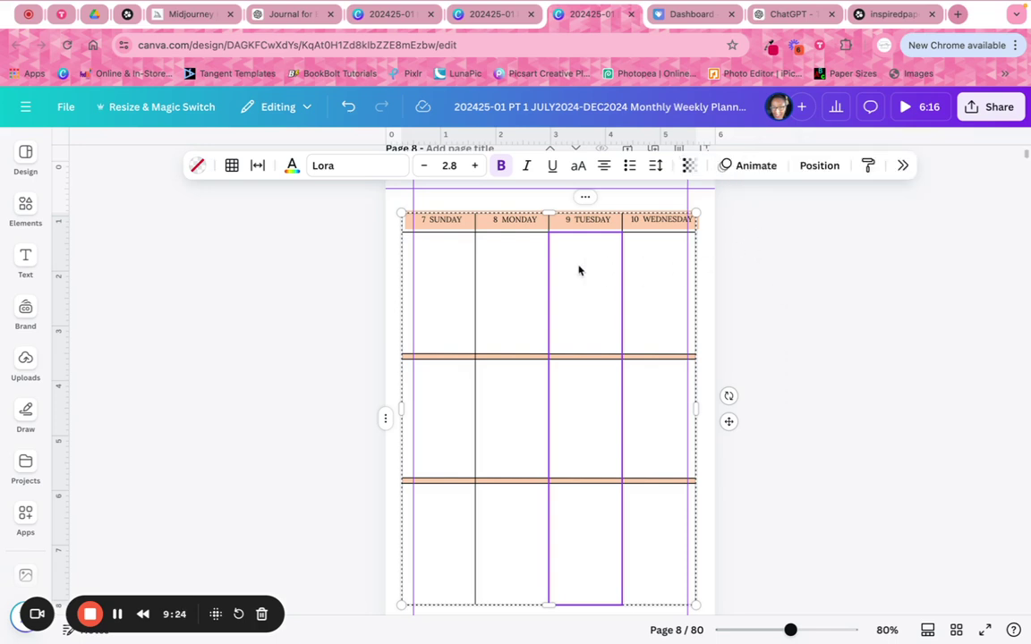
right_click(577, 270)
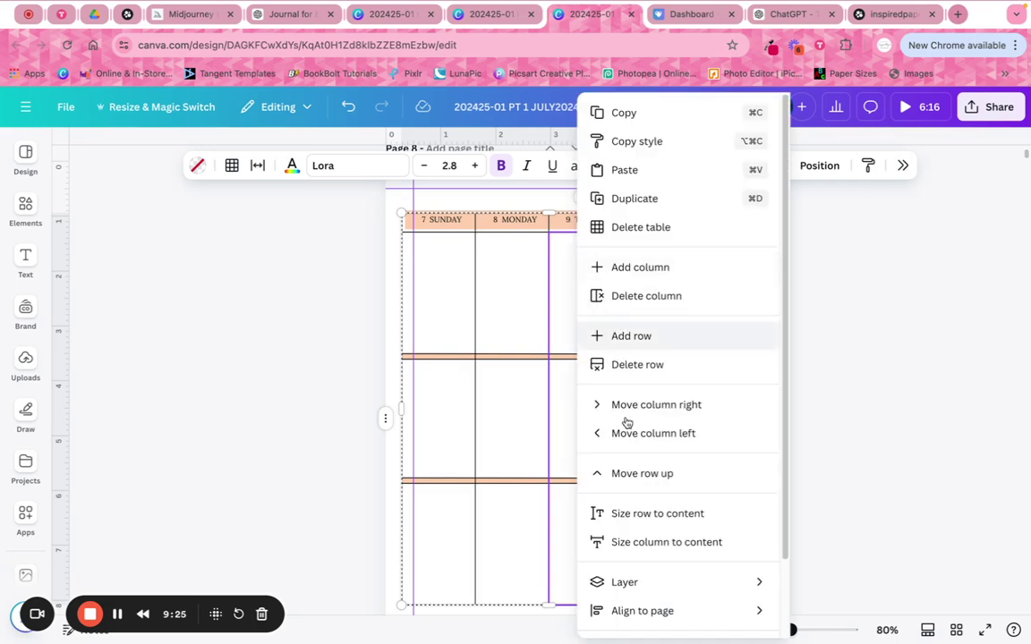
drag(782, 327, 791, 440)
mouse_move(609, 594)
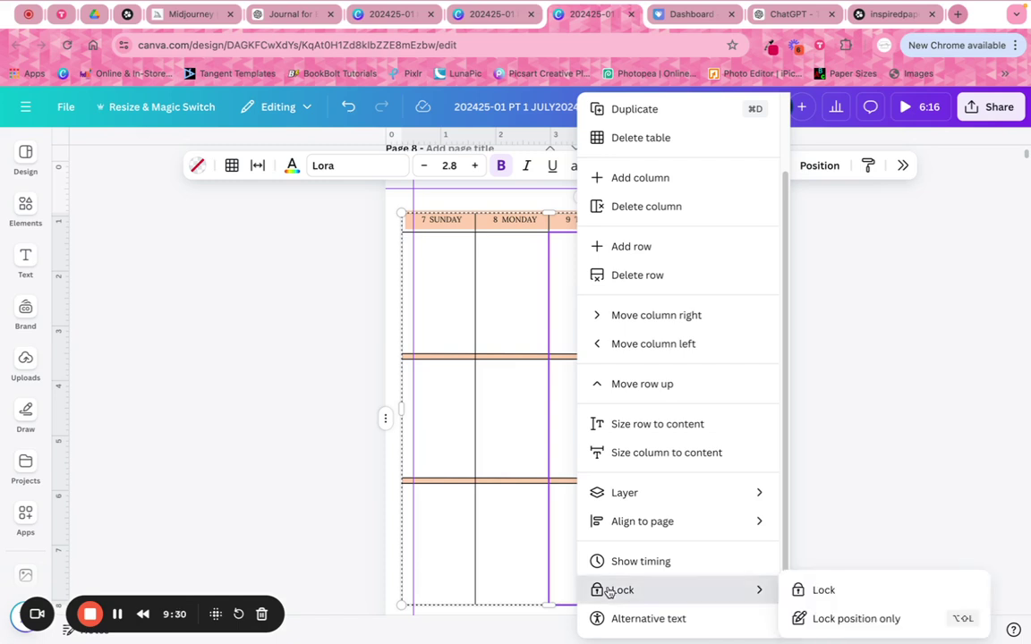
click(800, 592)
Try to select the header band and day labels on page 8 separately from the locked table
drag(378, 214, 725, 235)
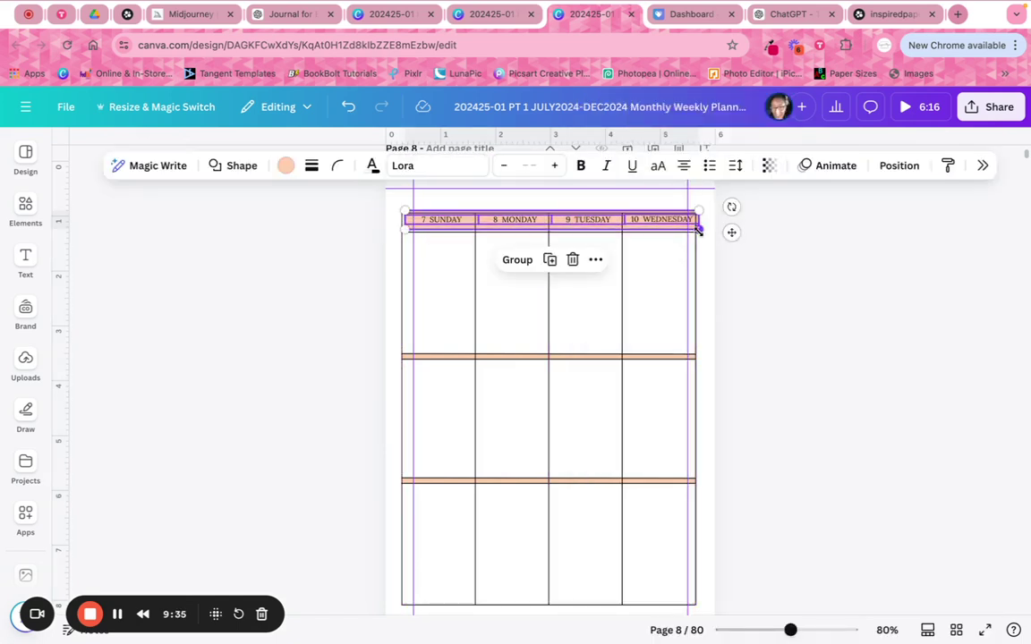
click(395, 212)
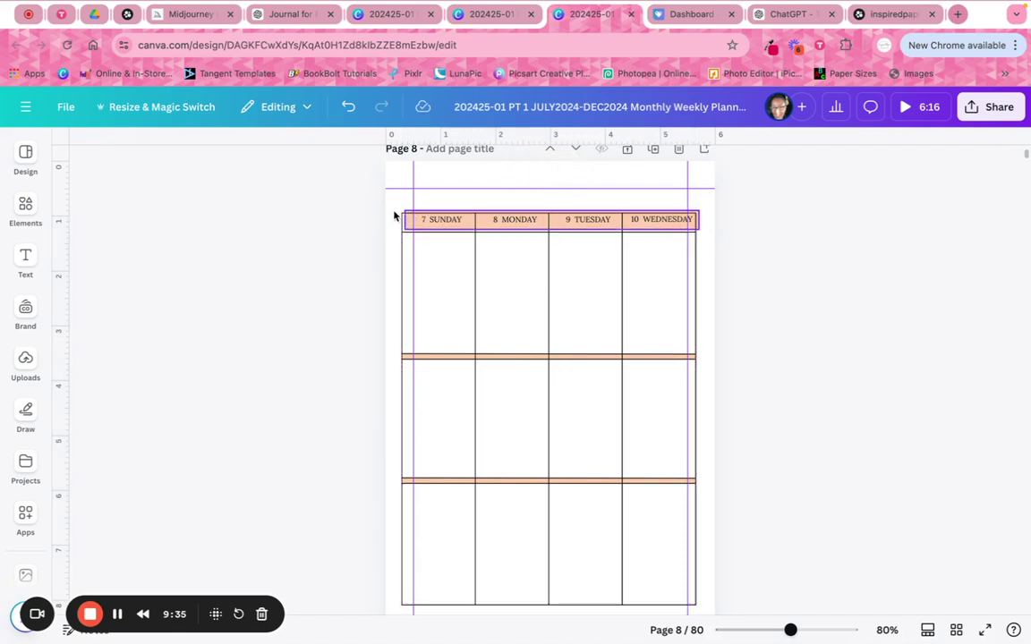
drag(415, 208, 631, 233)
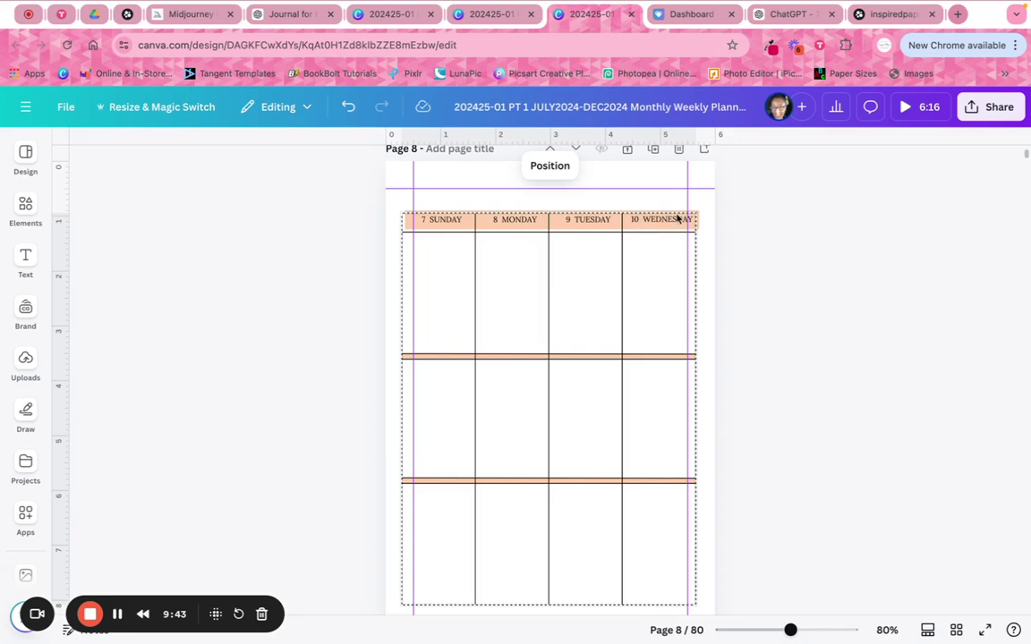
Examine the layer order and arrangement options of the locked weekly table on page 8
click(553, 167)
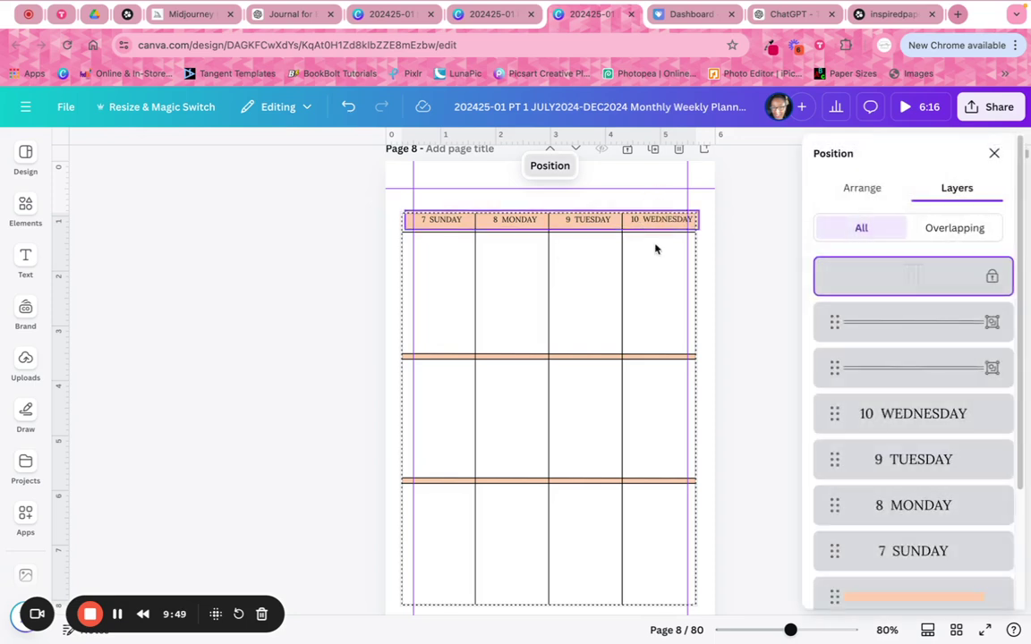
click(750, 233)
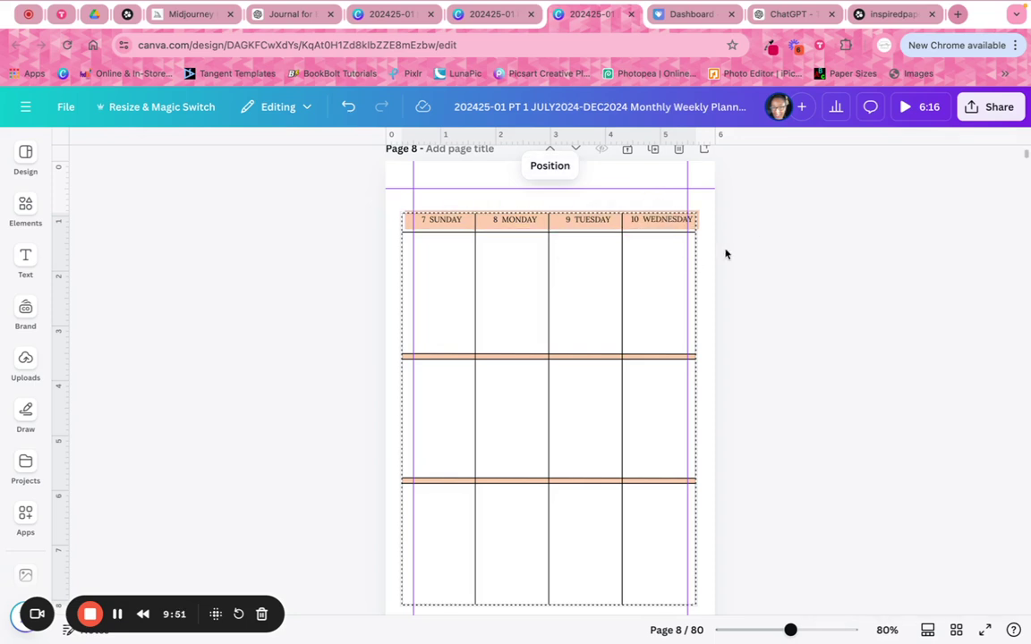
right_click(624, 276)
right_click(565, 259)
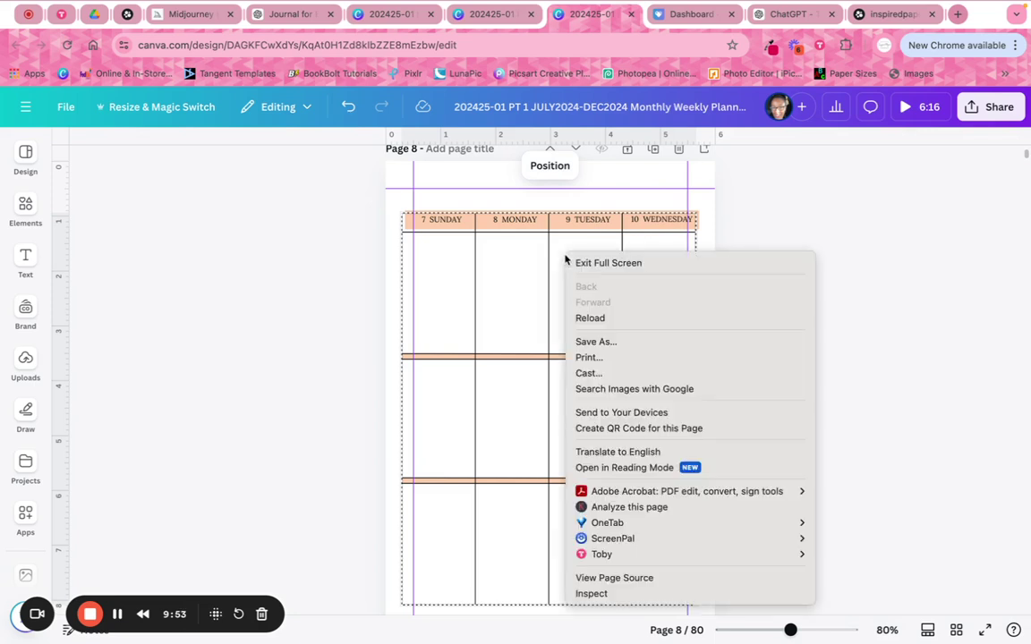
click(808, 237)
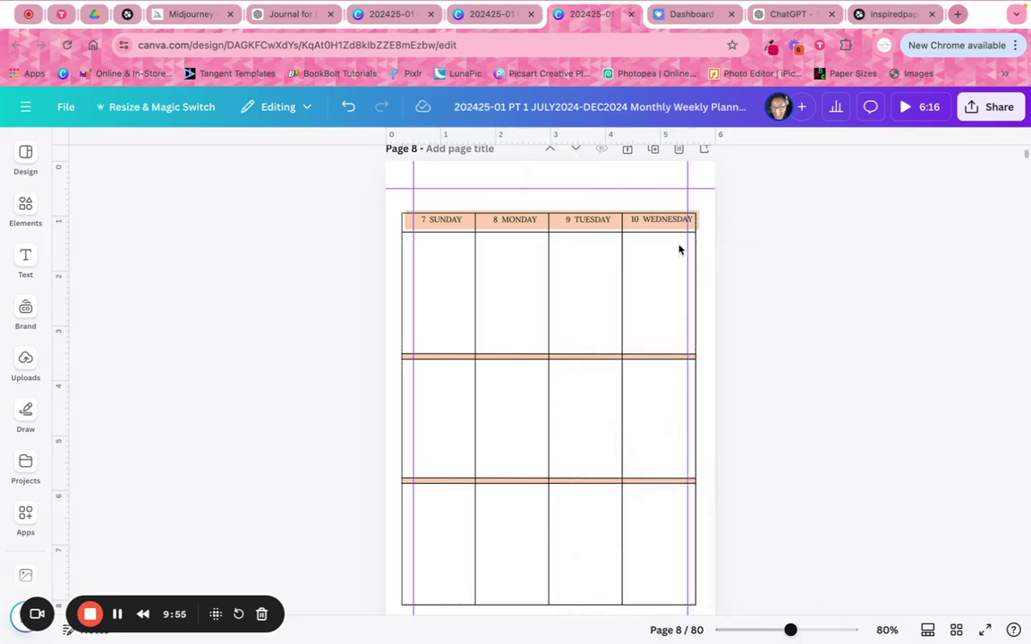
right_click(640, 256)
click(811, 235)
scroll(841, 313, up, 2)
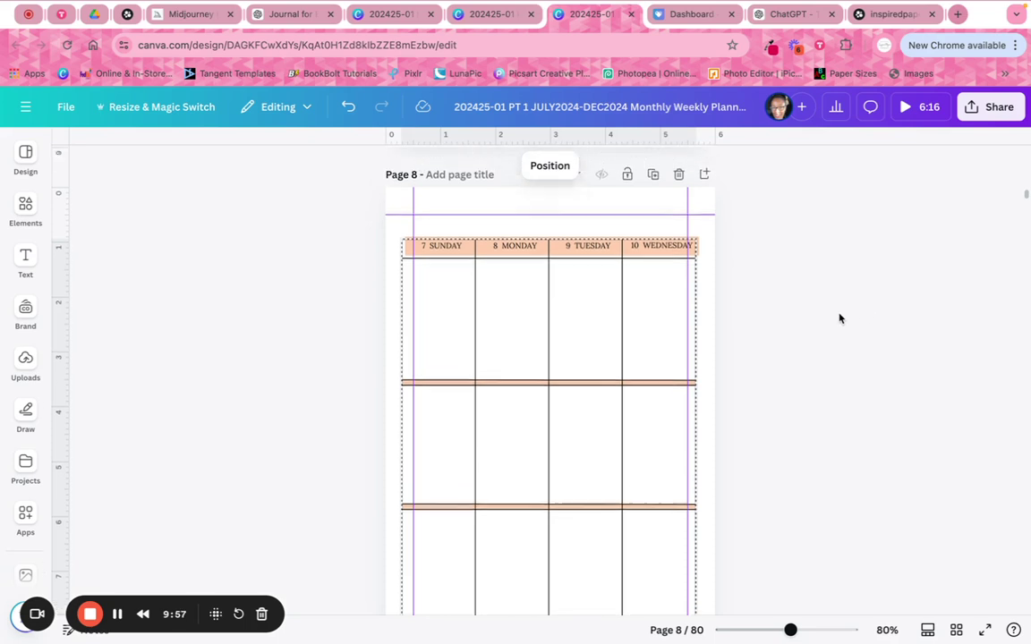
click(565, 175)
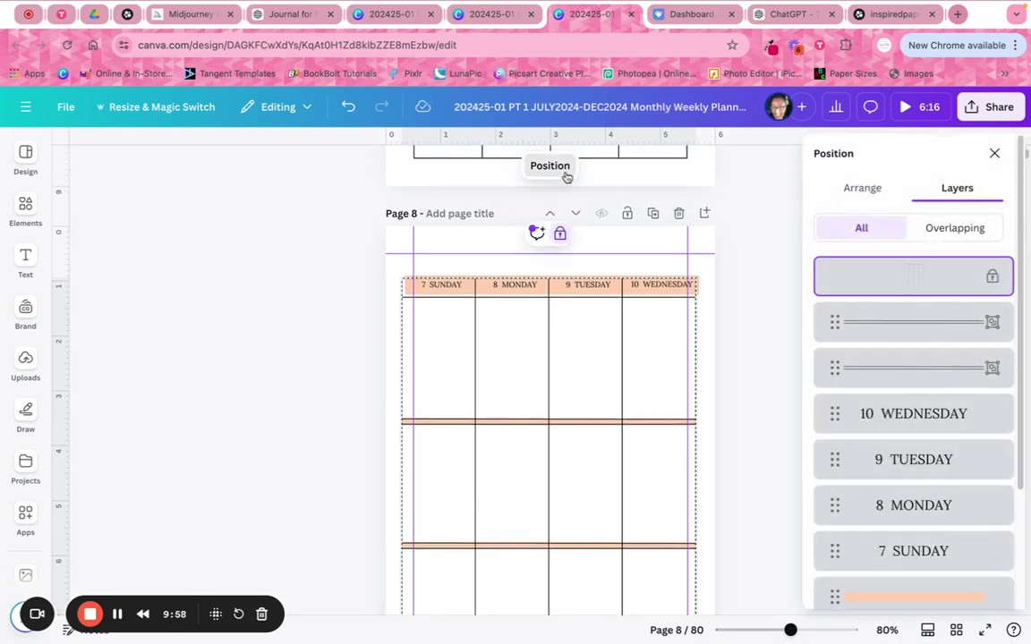
click(863, 190)
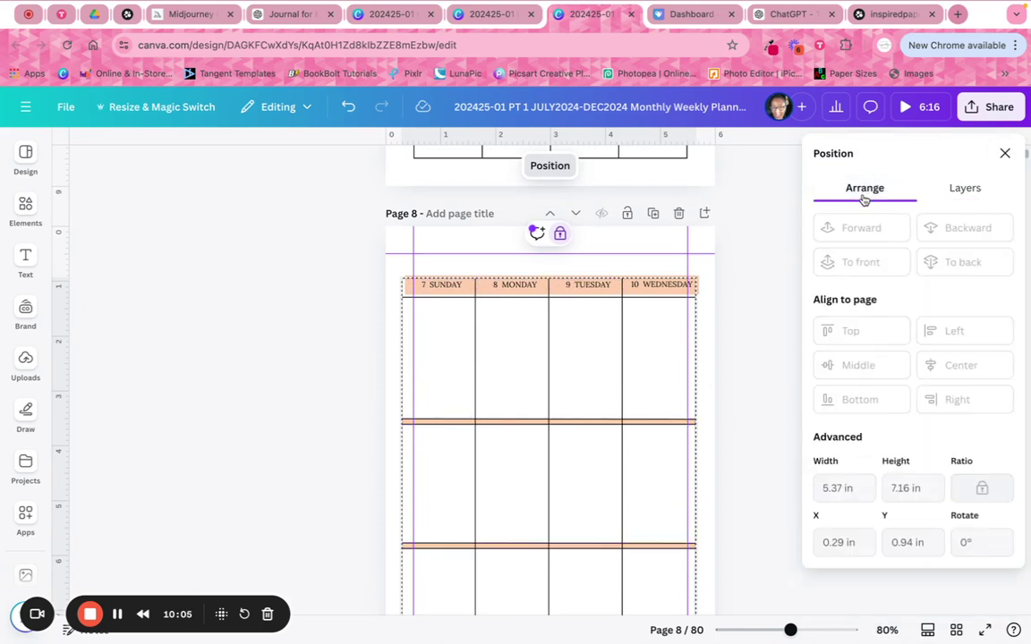
click(1004, 154)
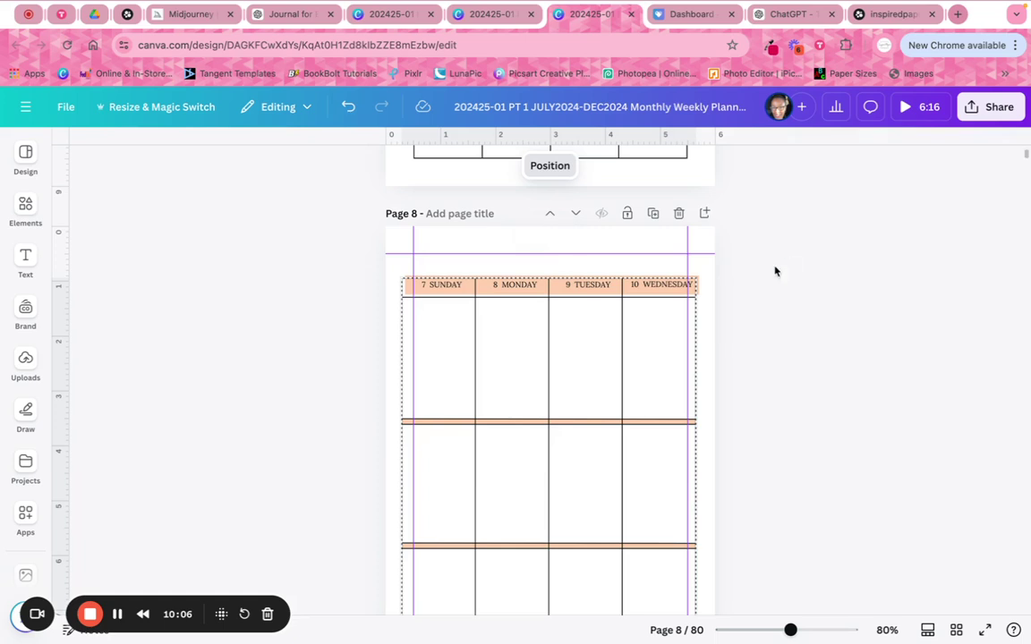
Unlock the weekly table on page 8 and send it to the back
click(583, 383)
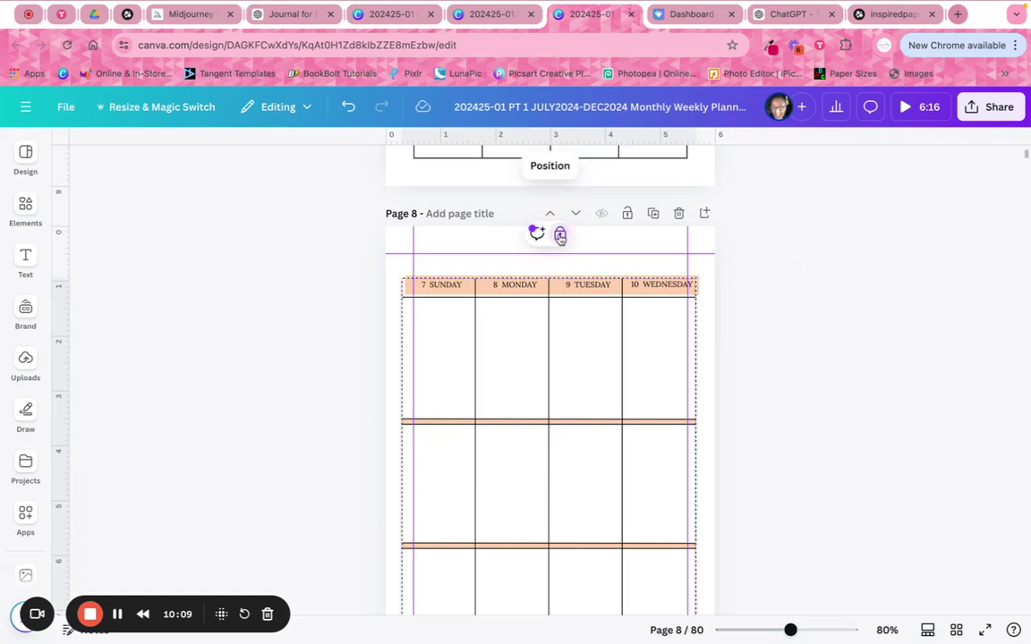
click(850, 249)
click(587, 350)
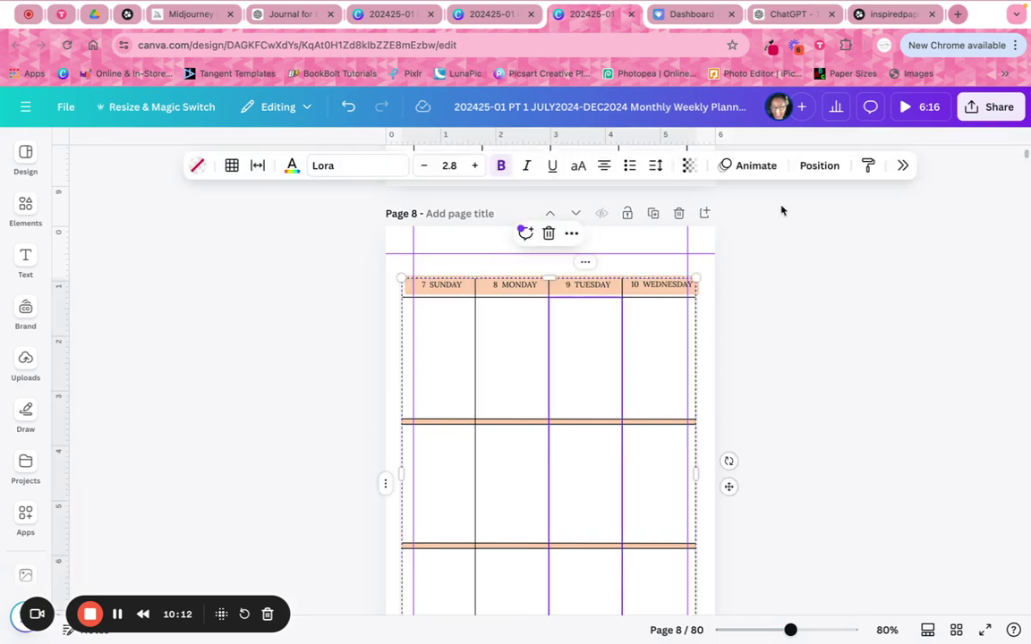
click(835, 166)
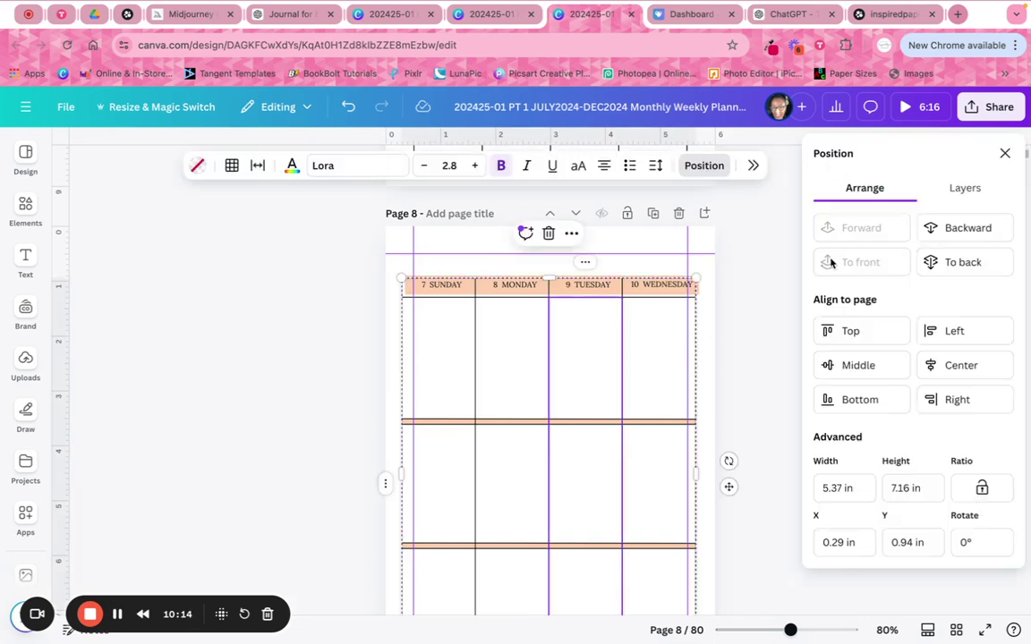
click(953, 265)
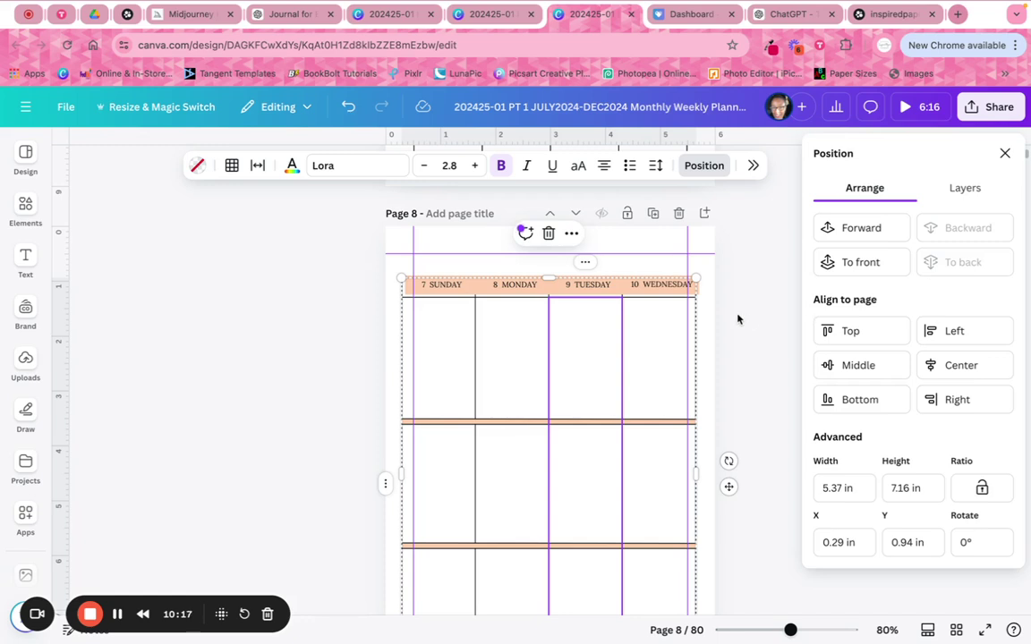
key(Escape)
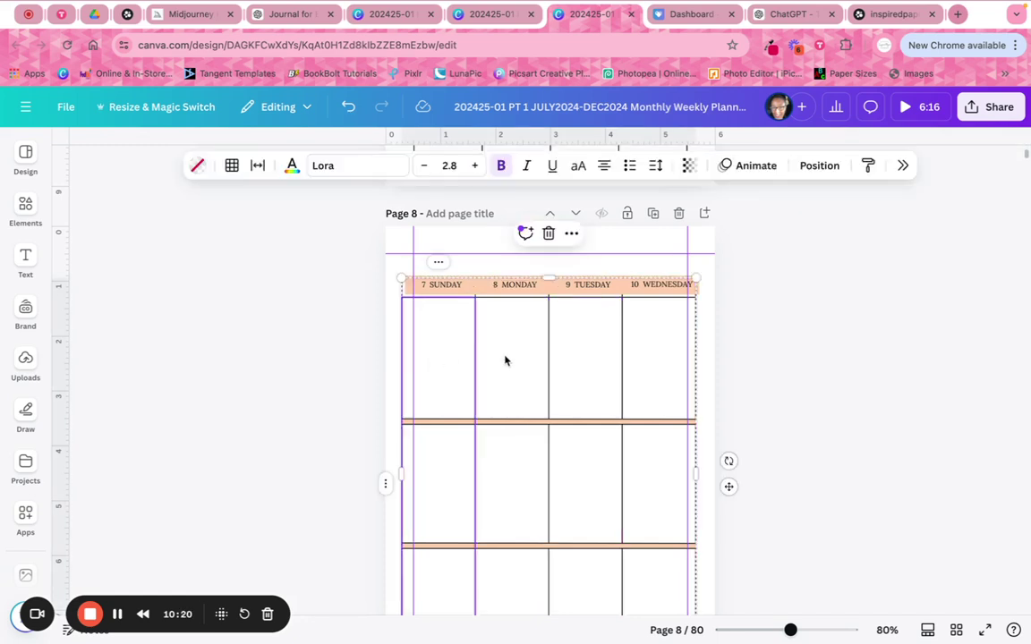
Fully lock the weekly table on page 8 in its place behind the header band
click(818, 167)
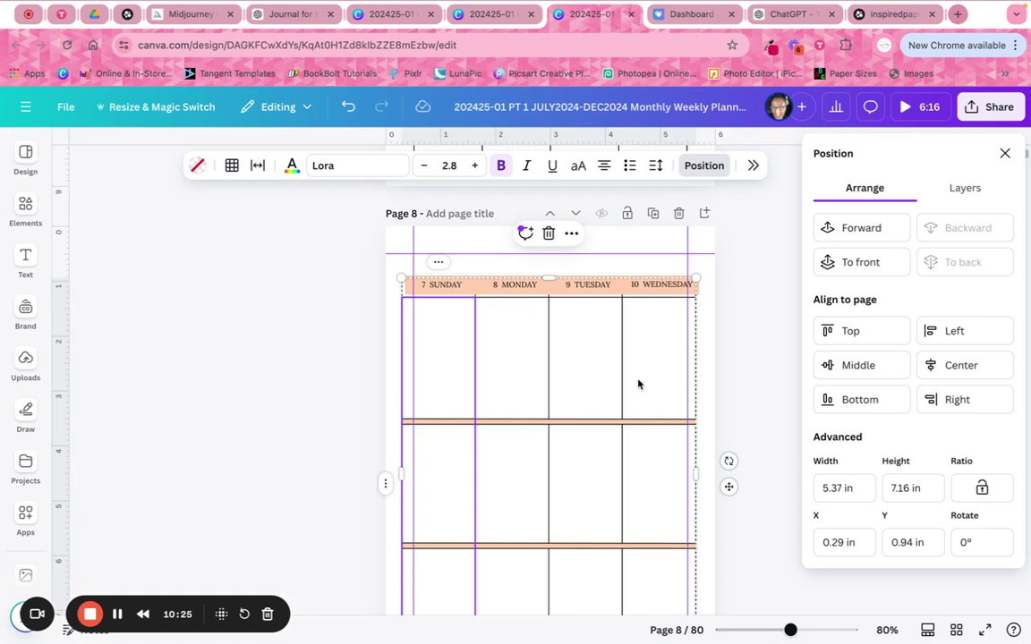
right_click(1010, 158)
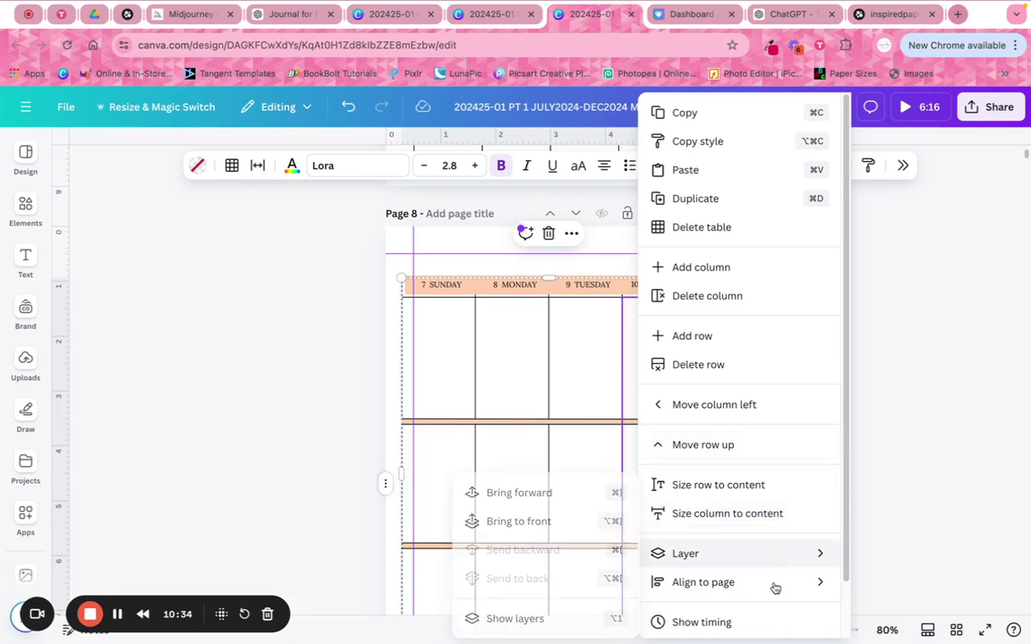
scroll(846, 599, down, 2)
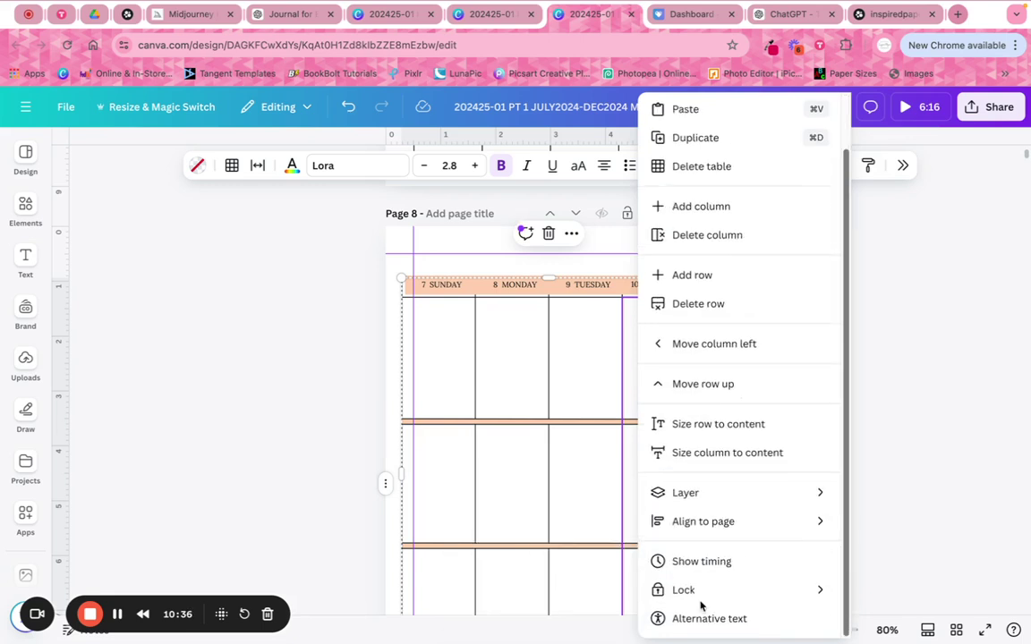
mouse_move(759, 598)
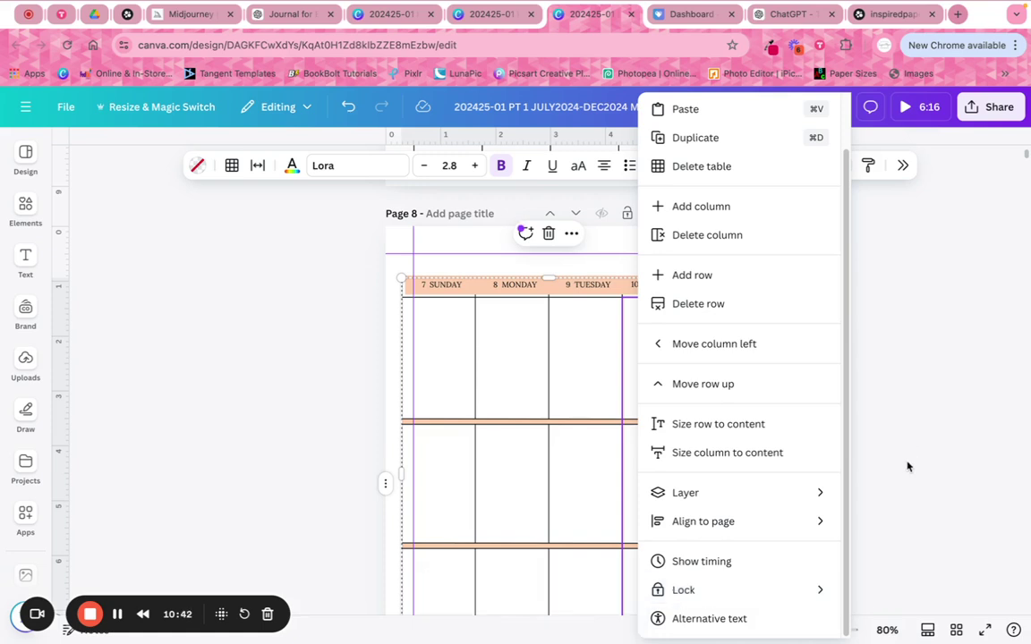
mouse_move(713, 597)
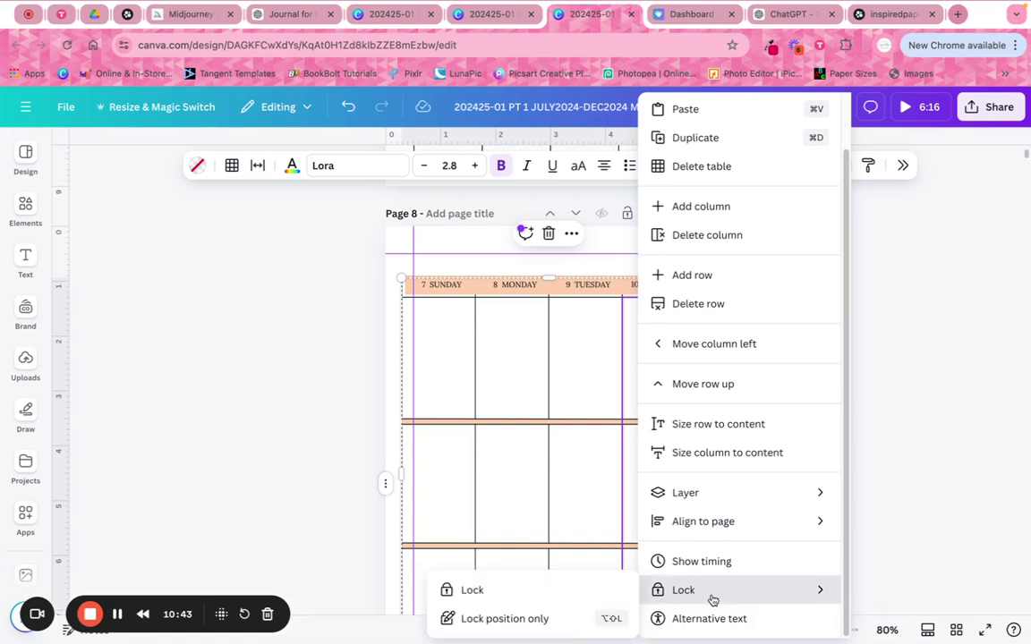
click(536, 593)
click(774, 274)
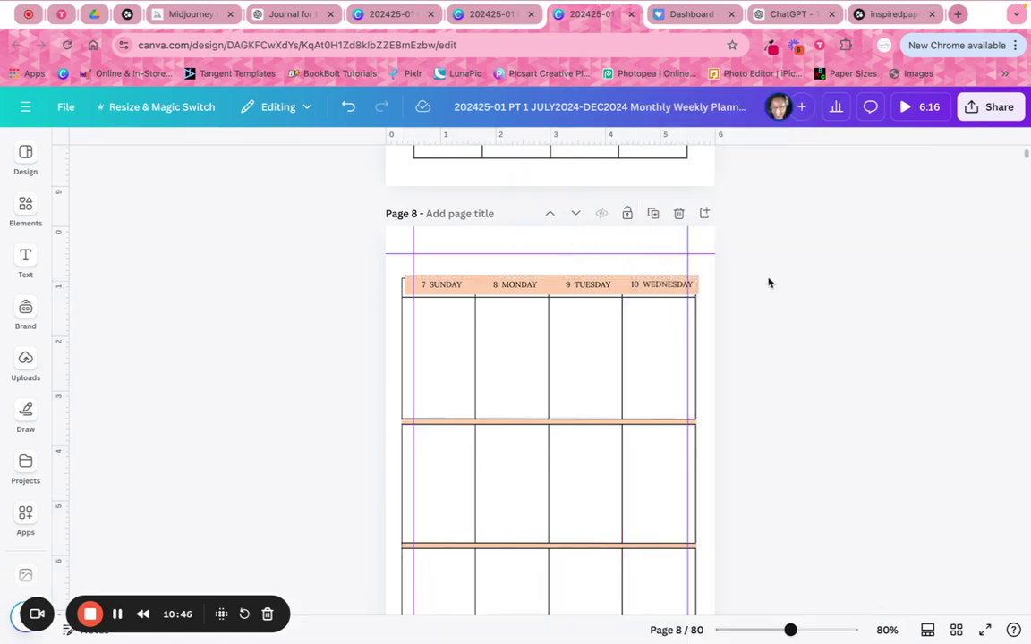
Move the header band and its four day labels together so they line up with the table's top row
drag(653, 284, 432, 286)
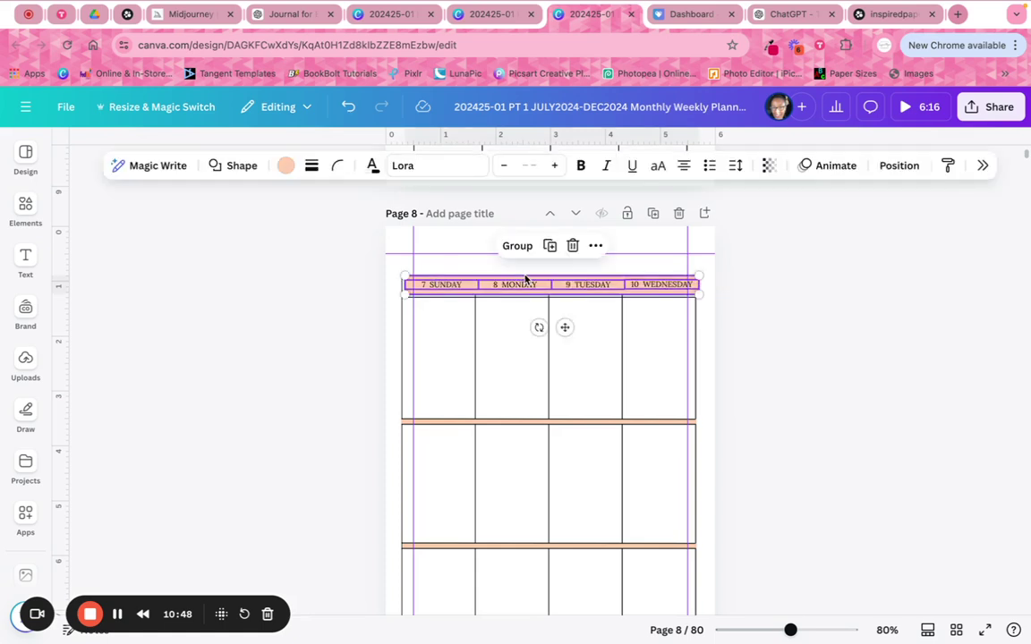
drag(526, 280, 521, 279)
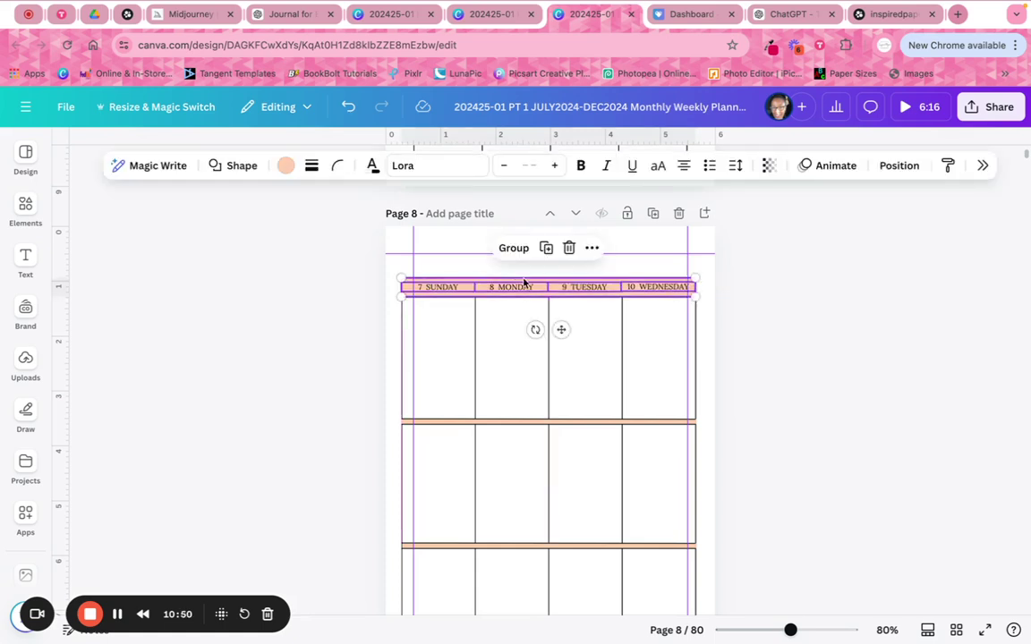
click(738, 303)
Unlock the weekly table on page 8 and bring it to the front, over the header band
click(633, 368)
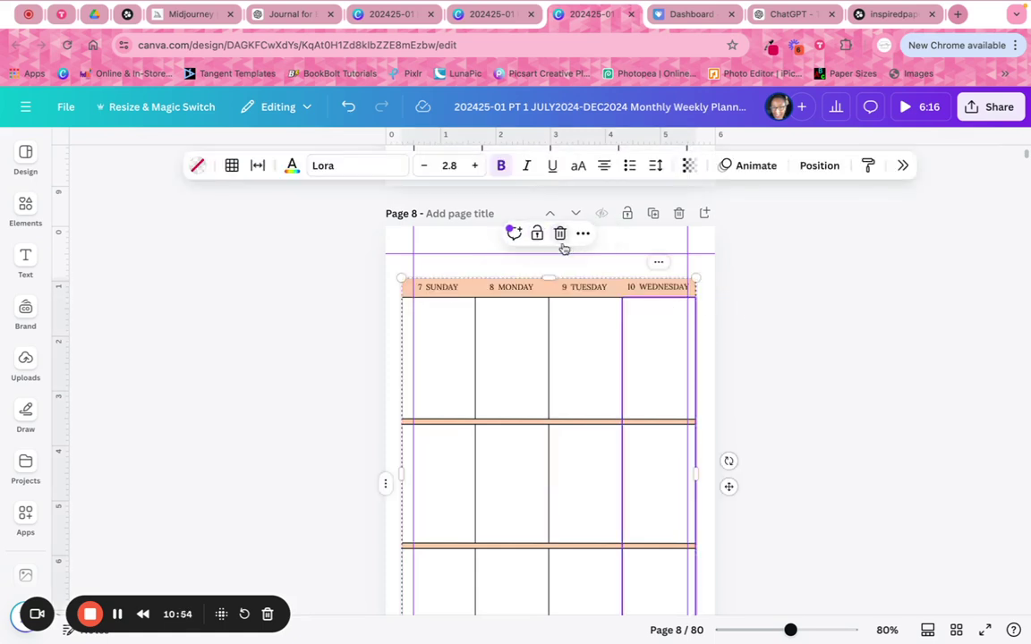
click(819, 165)
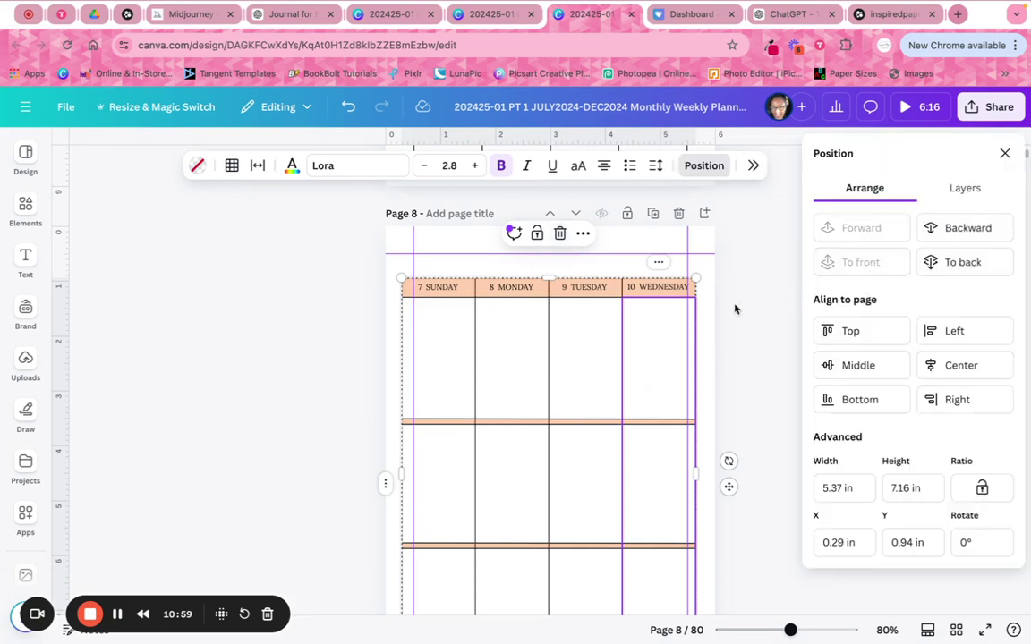
key(Escape)
scroll(732, 354, down, 2)
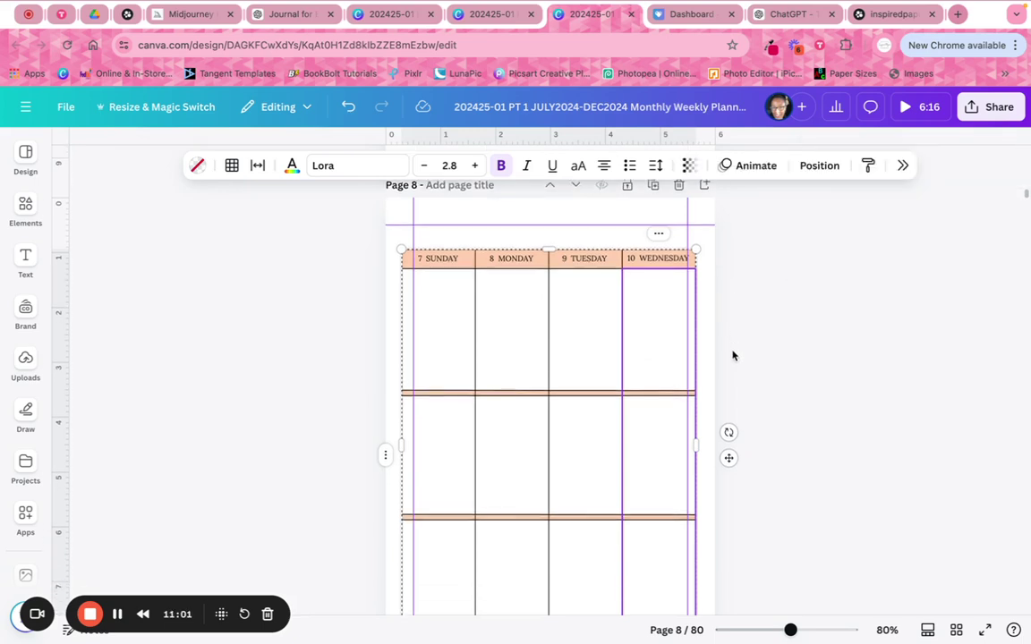
Select the whole weekly layout on page 8 and move and resize it to fill the area inside the margin guides
scroll(732, 356, down, 3)
drag(791, 630, 784, 630)
click(695, 403)
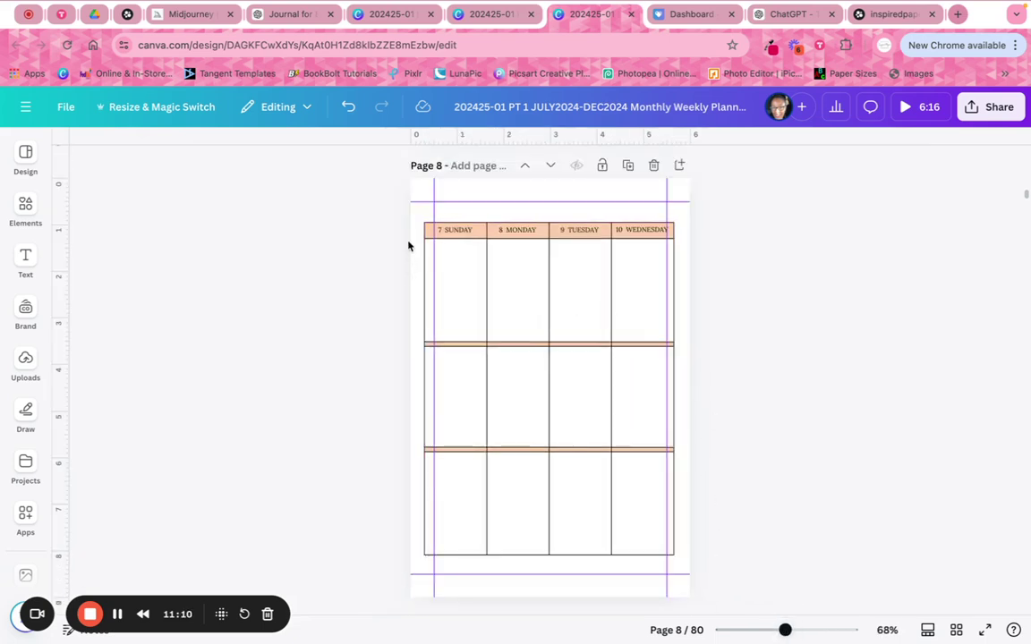
drag(414, 224, 692, 568)
drag(596, 528, 607, 505)
drag(684, 534, 713, 572)
drag(712, 376, 667, 358)
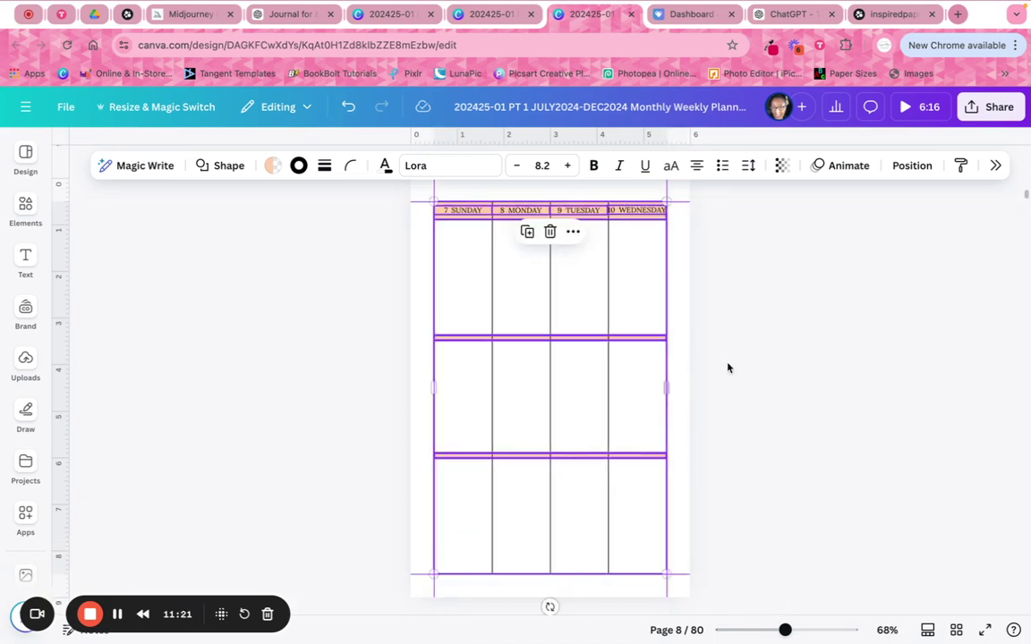
click(728, 366)
click(625, 212)
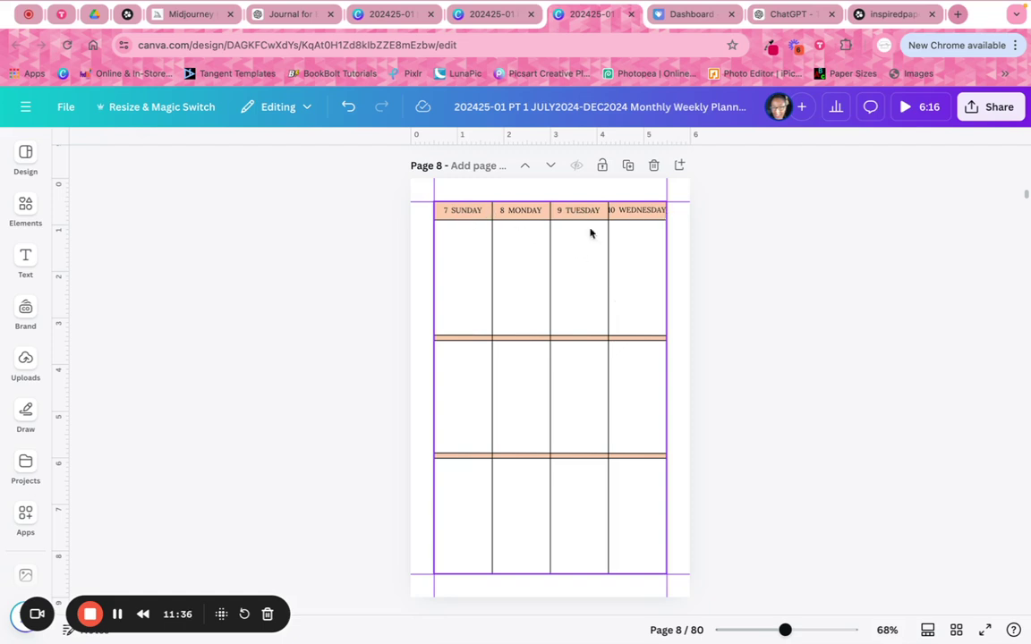
Review pages 7 back to 4 to check their layouts against the margin guides
scroll(754, 433, up, 5)
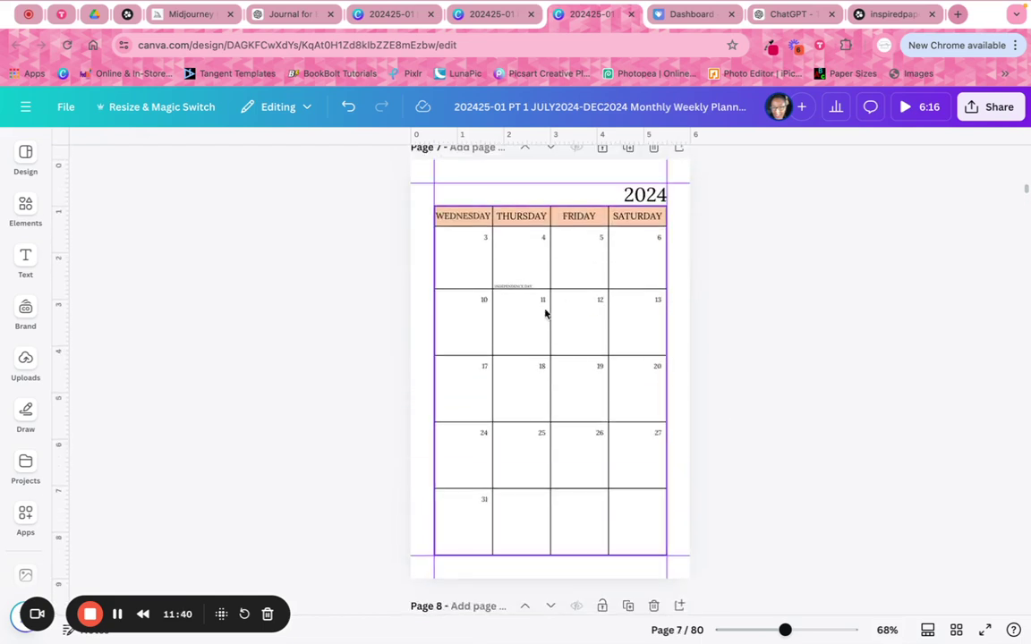
scroll(616, 404, up, 6)
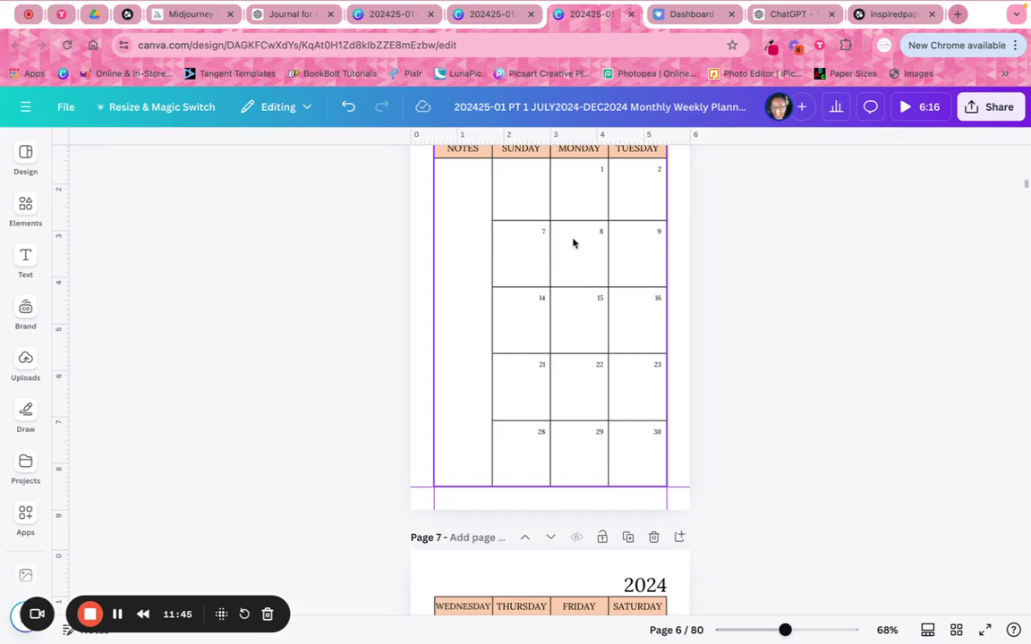
scroll(649, 359, up, 1)
scroll(644, 358, up, 3)
scroll(641, 356, up, 5)
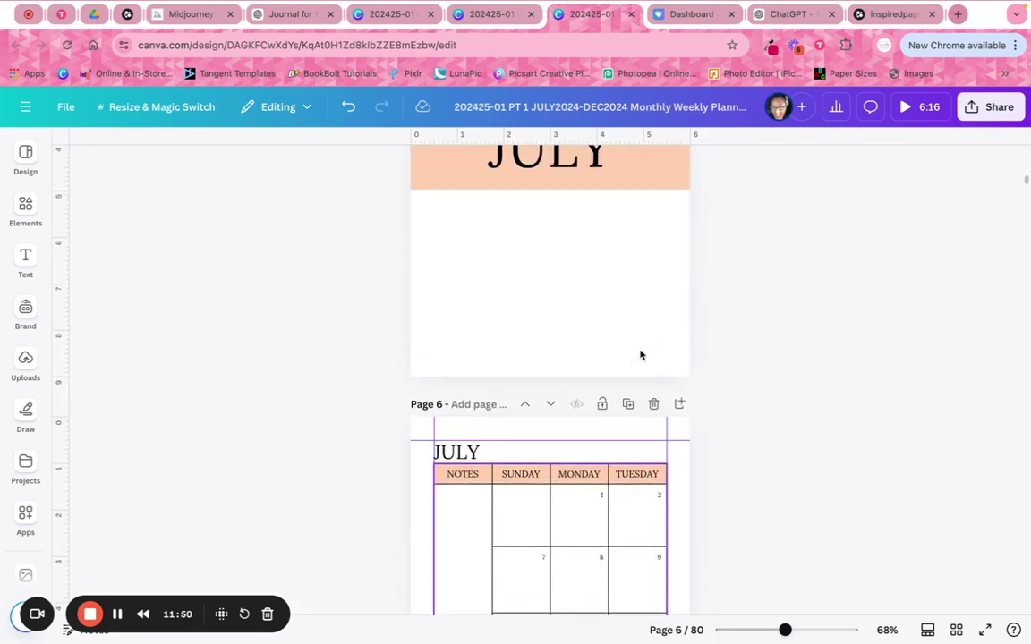
scroll(626, 385, up, 5)
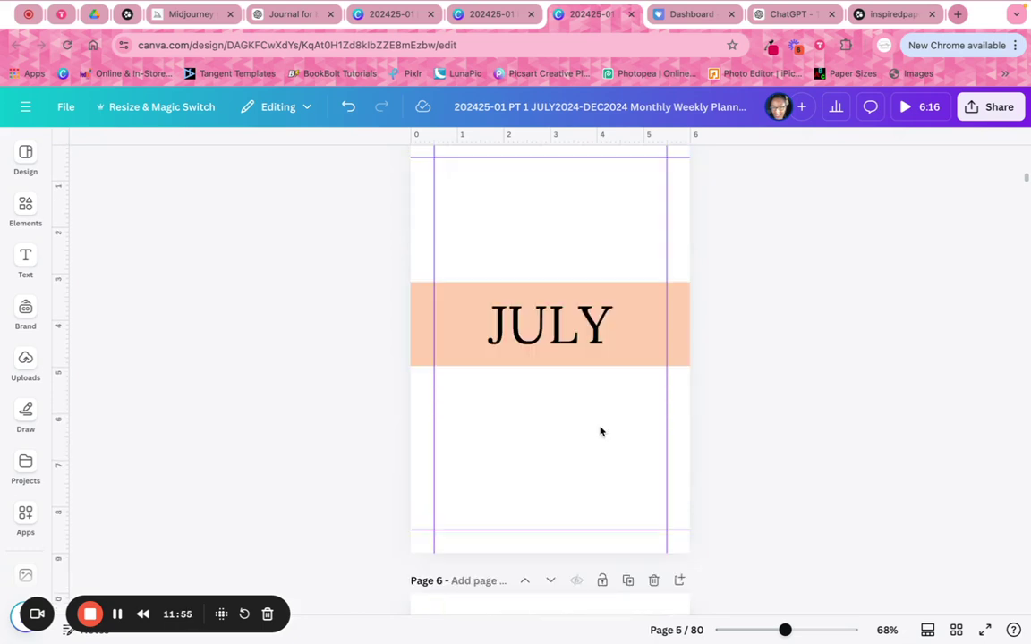
scroll(610, 443, up, 5)
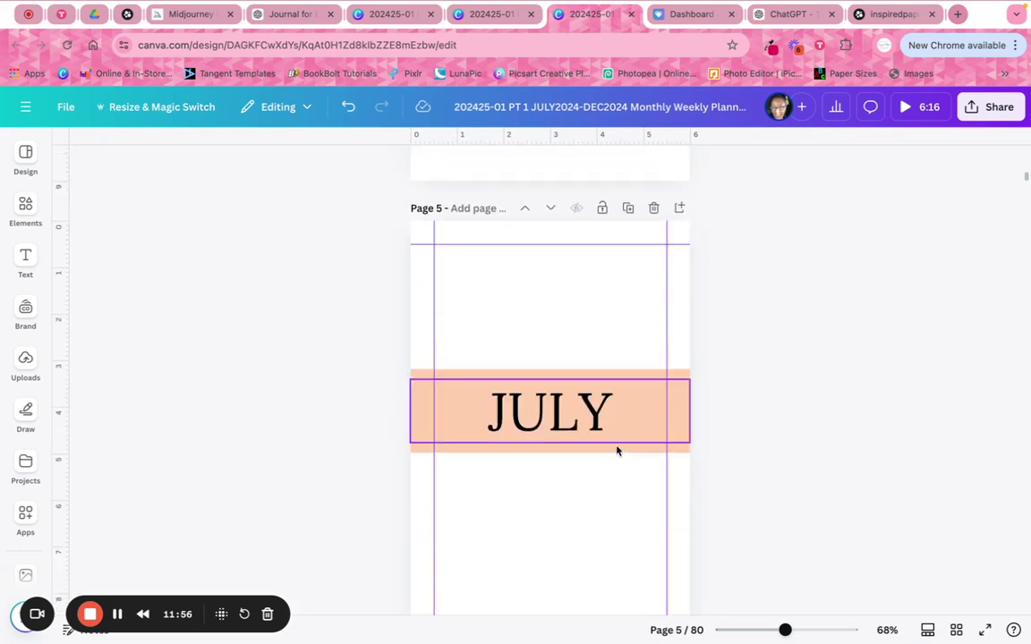
scroll(619, 442, up, 3)
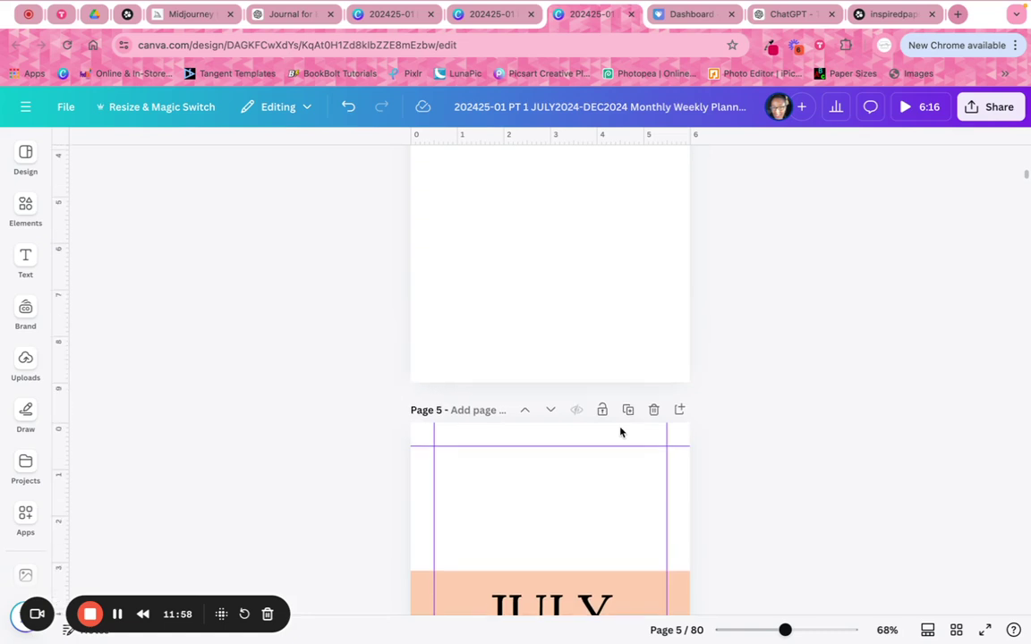
scroll(620, 432, up, 2)
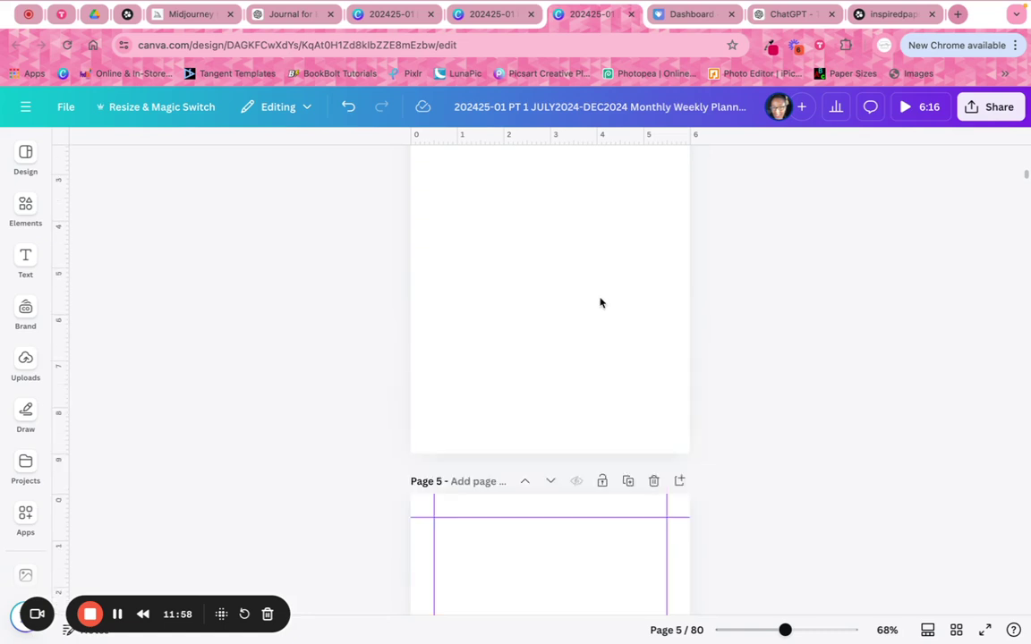
scroll(598, 347, up, 1)
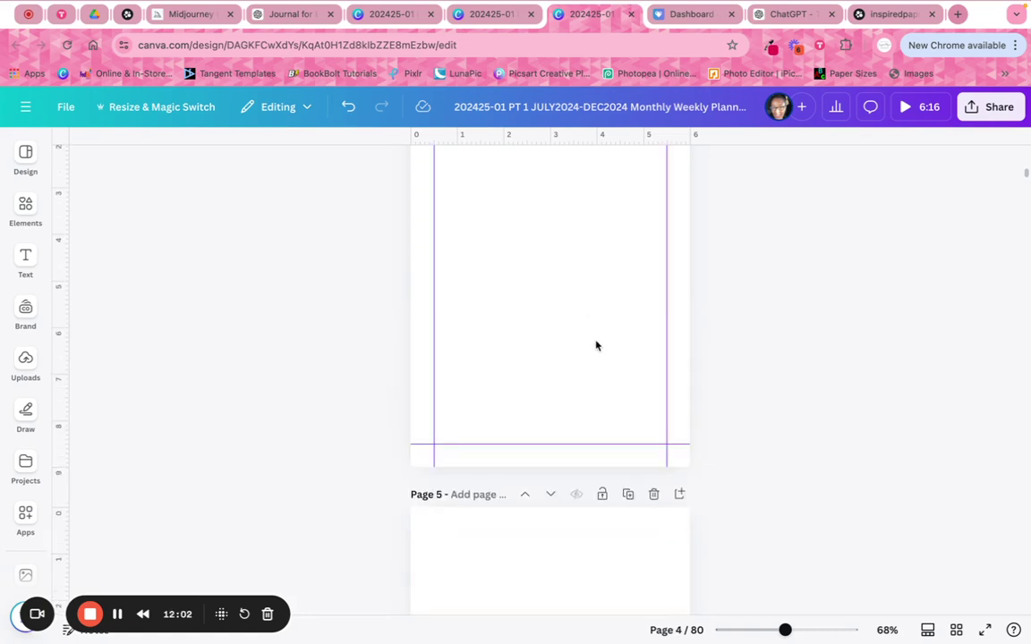